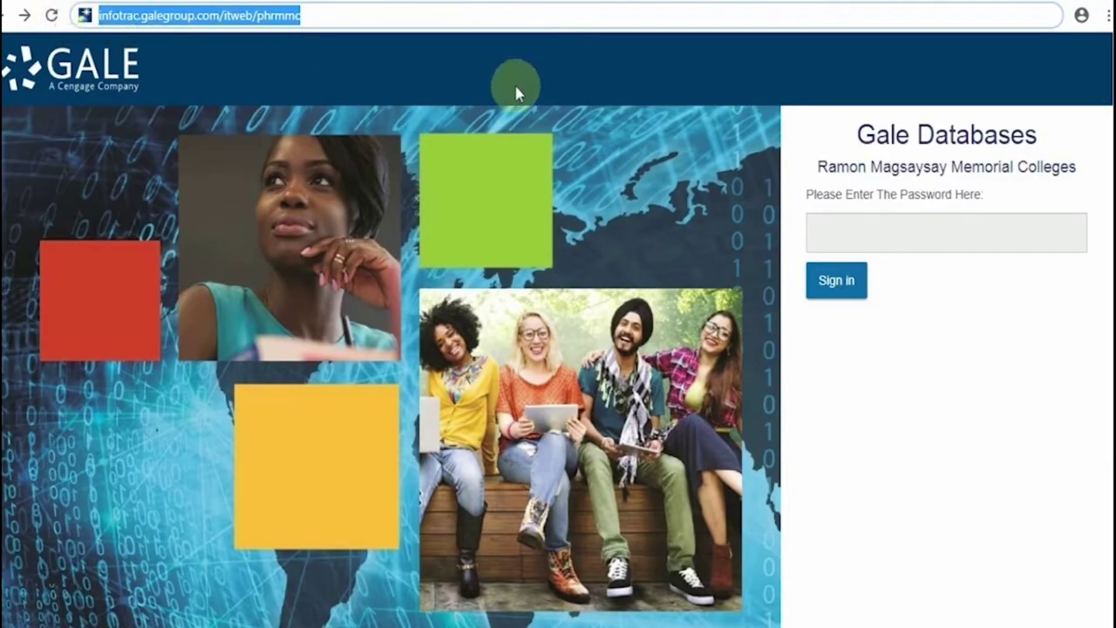
# Step: Enter the library access password and sign in to the Gale Databases portal
pyautogui.click(835, 227)
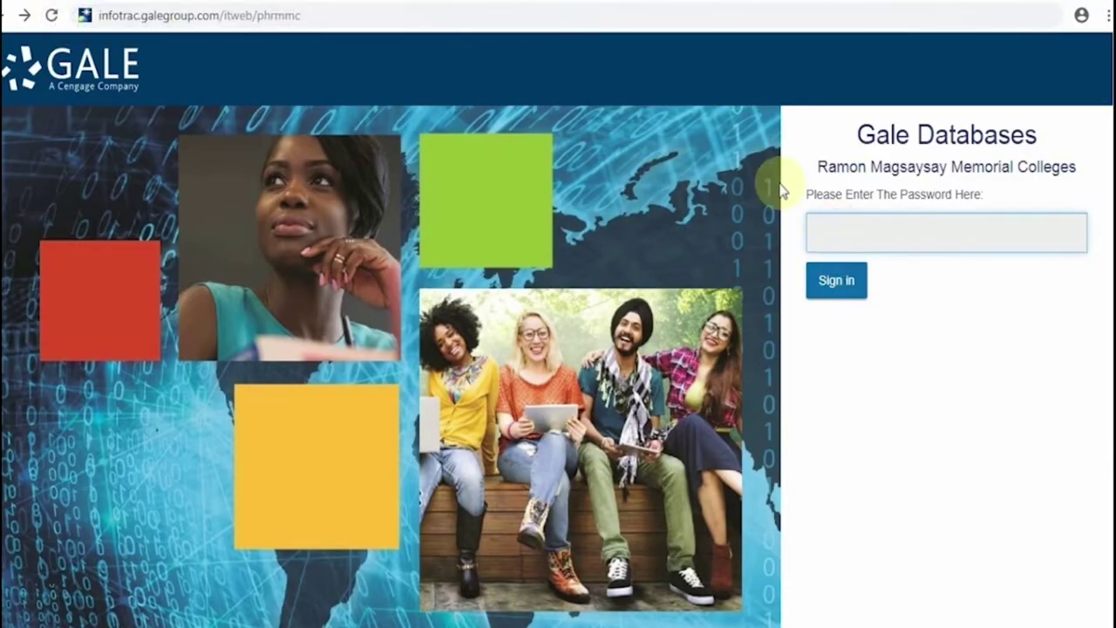
pyautogui.write('*********')
pyautogui.click(832, 282)
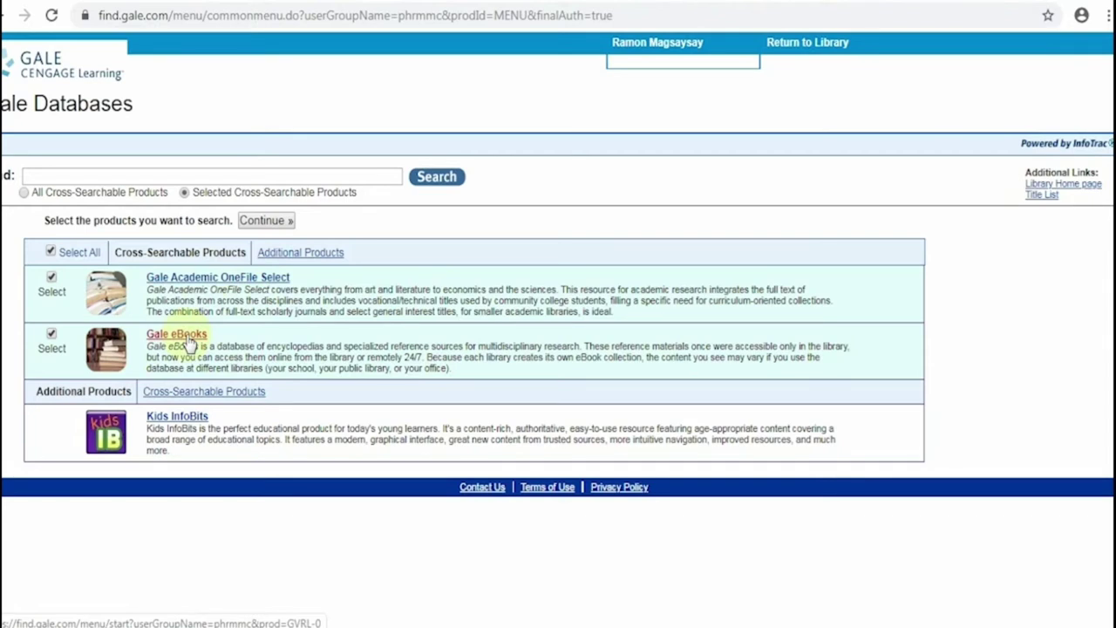
# Step: Open Gale Academic OneFile Select, type the trial query 'search terms', then clear it
pyautogui.click(218, 279)
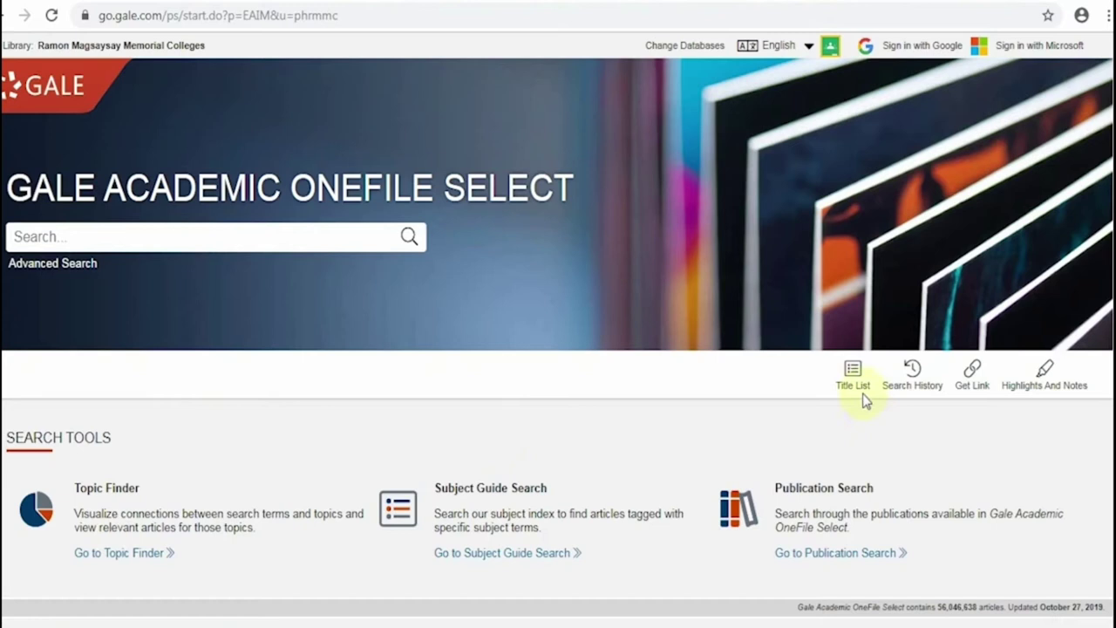
pyautogui.click(243, 237)
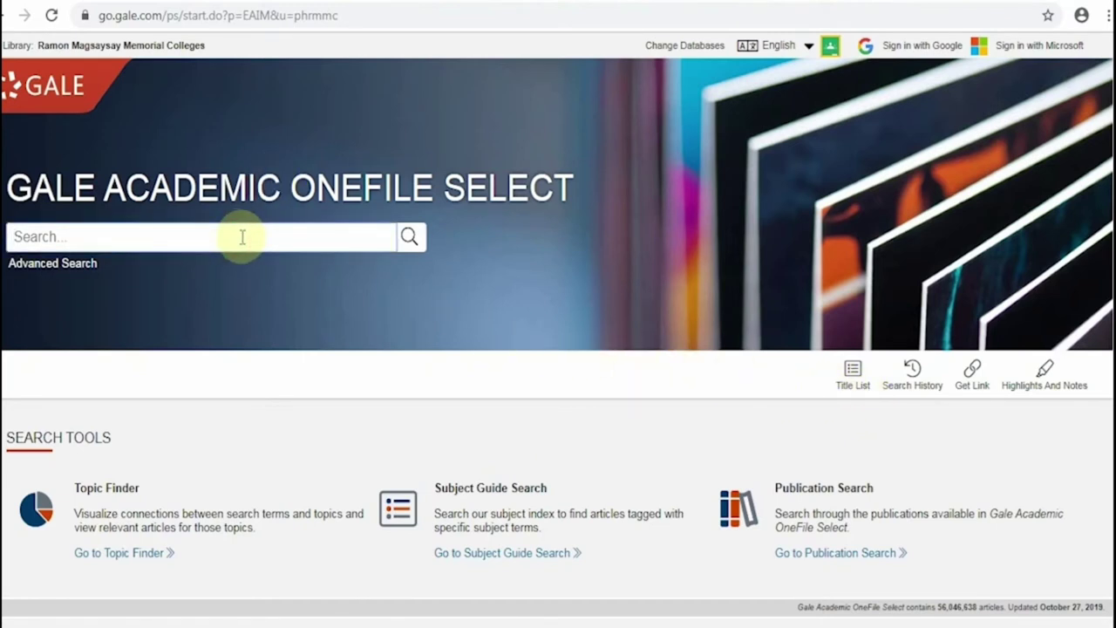
pyautogui.write('search terms')
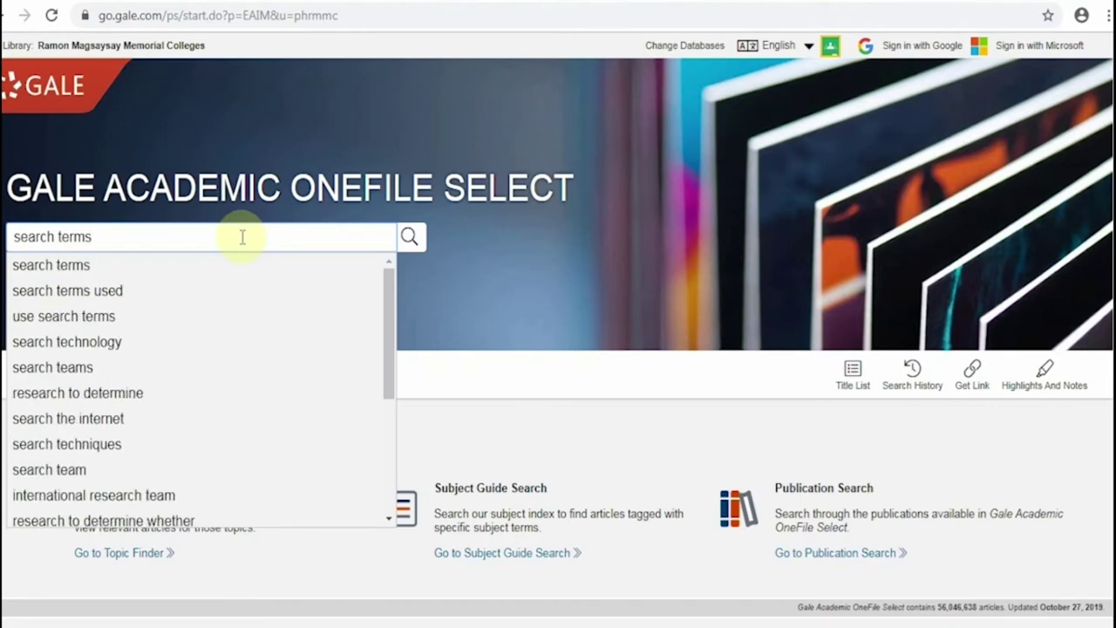
pyautogui.tripleClick(243, 237)
pyautogui.press('BackSpace')
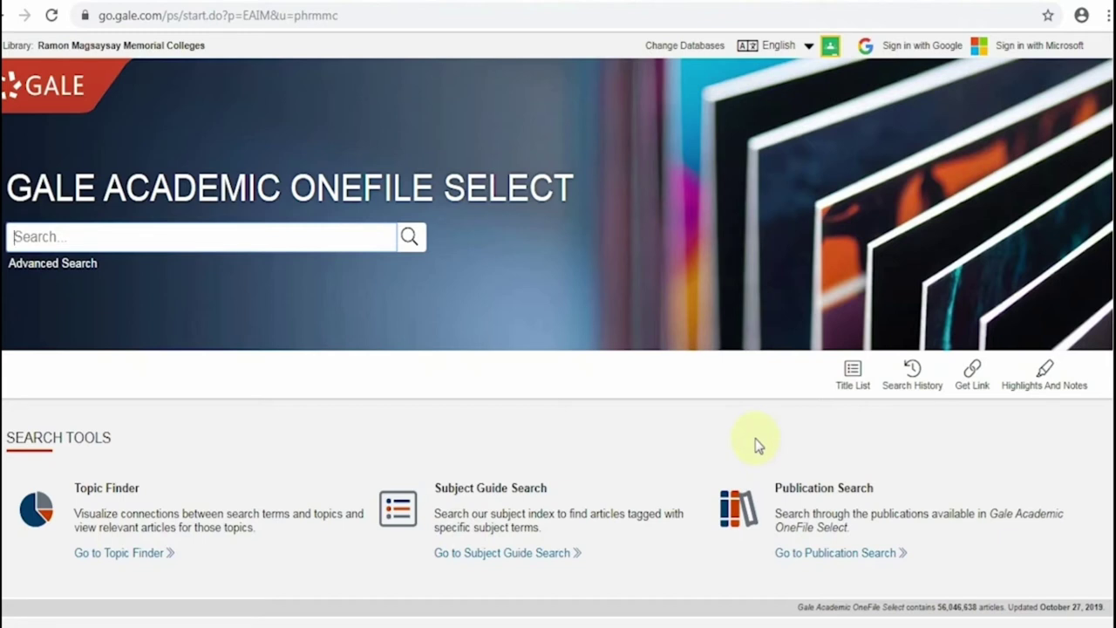
# Step: Search for 'outcomes based education' and scroll through the 2,545 academic journal results
pyautogui.click(320, 233)
pyautogui.write('outcomes bas')
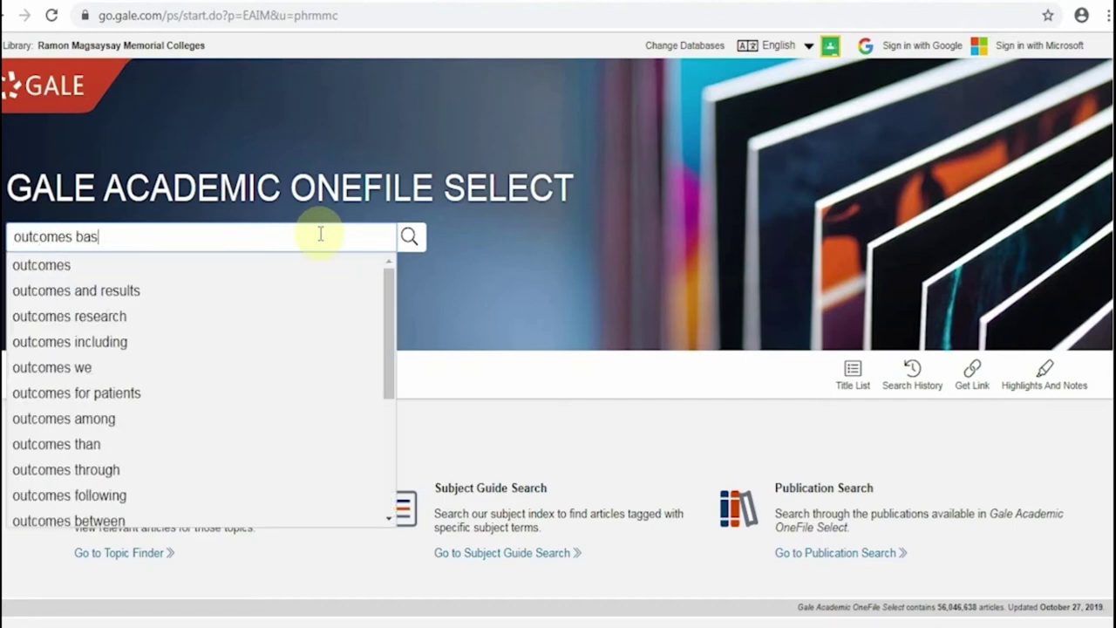
pyautogui.write('ed education')
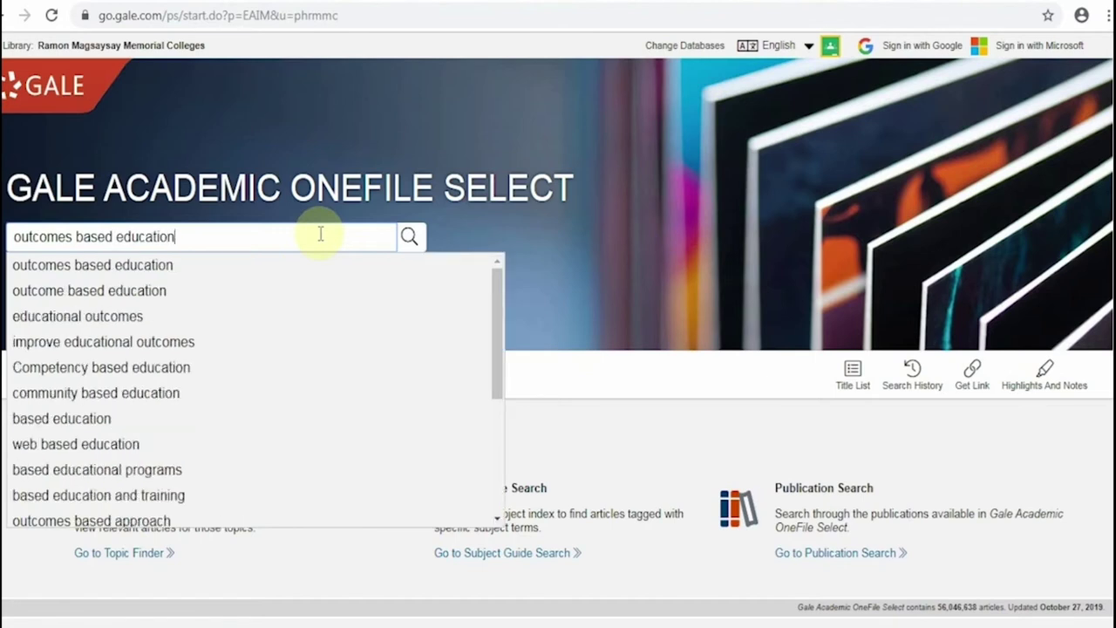
pyautogui.click(408, 240)
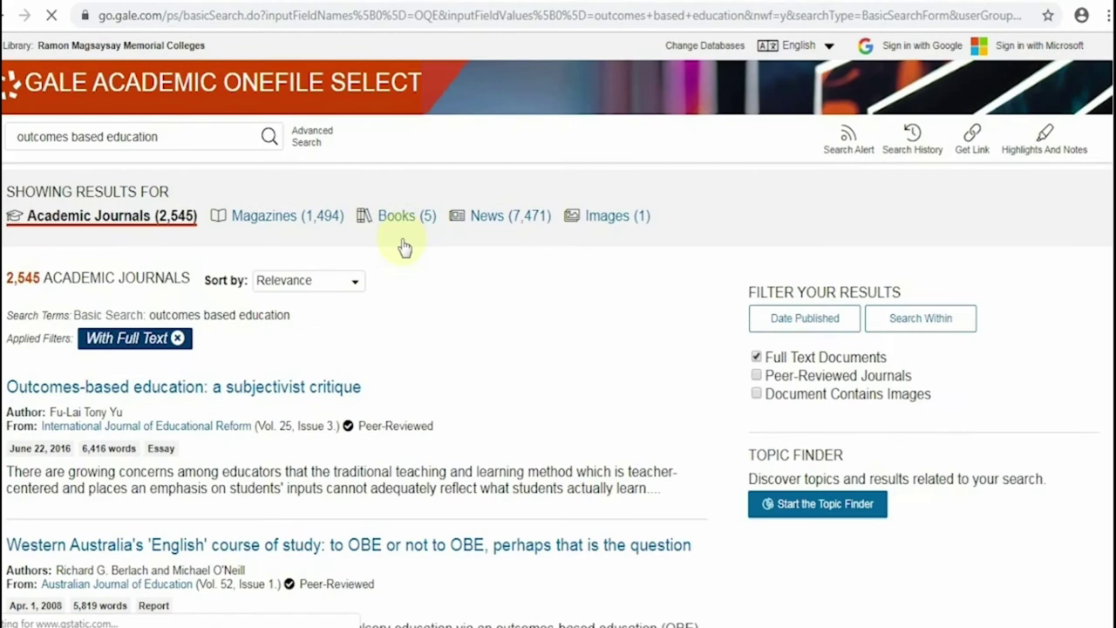
pyautogui.scroll(-2, 406, 247)
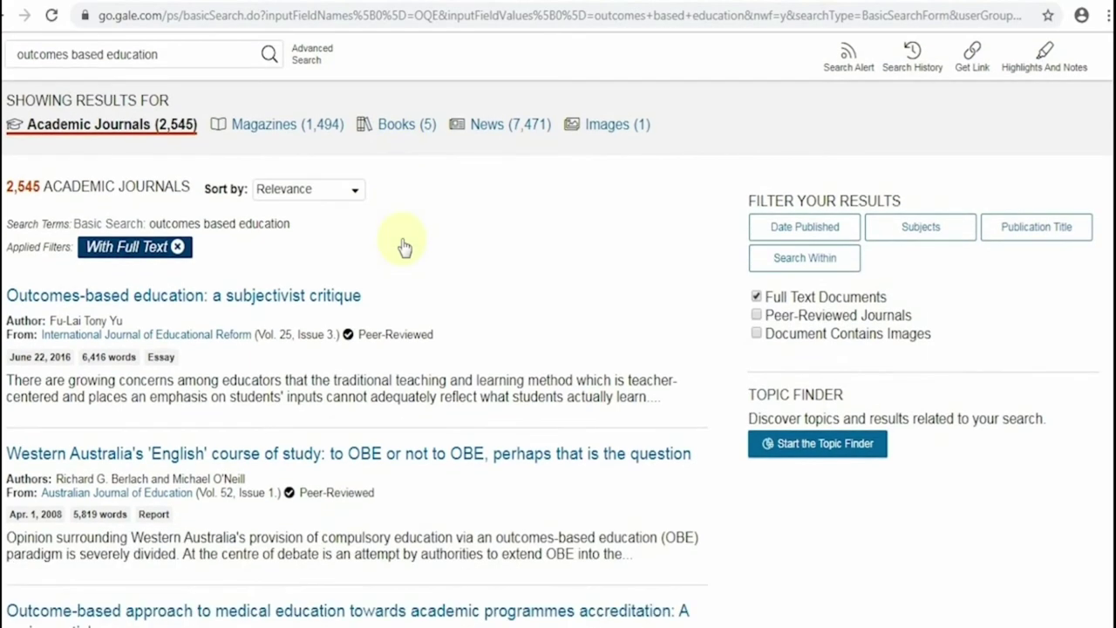
pyautogui.scroll(-3, 406, 247)
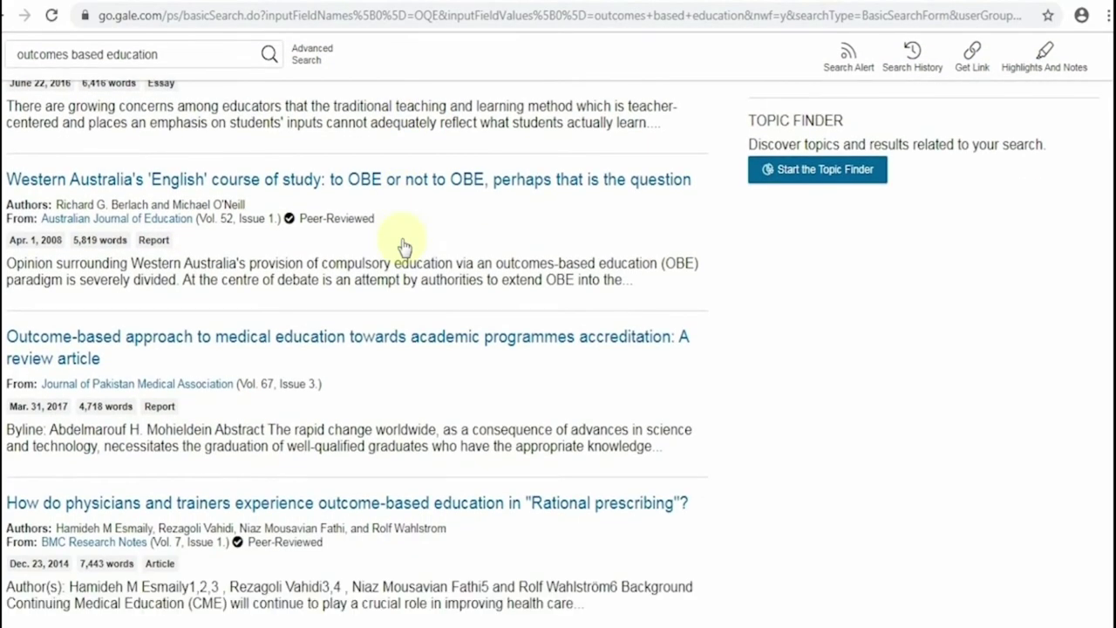
pyautogui.scroll(-2, 405, 248)
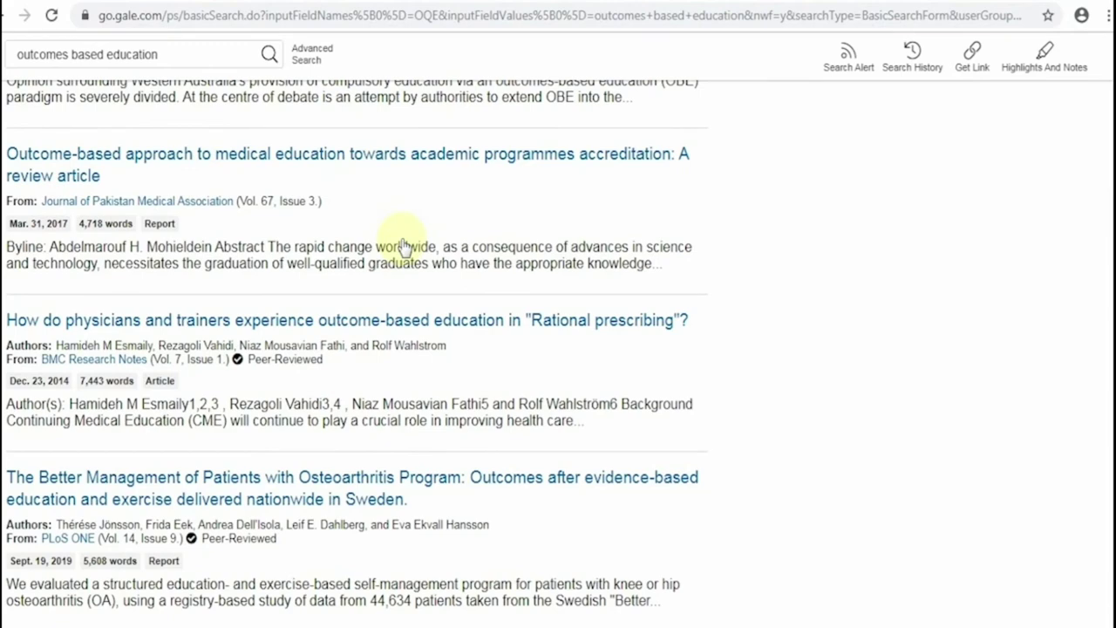
pyautogui.scroll(6, 406, 248)
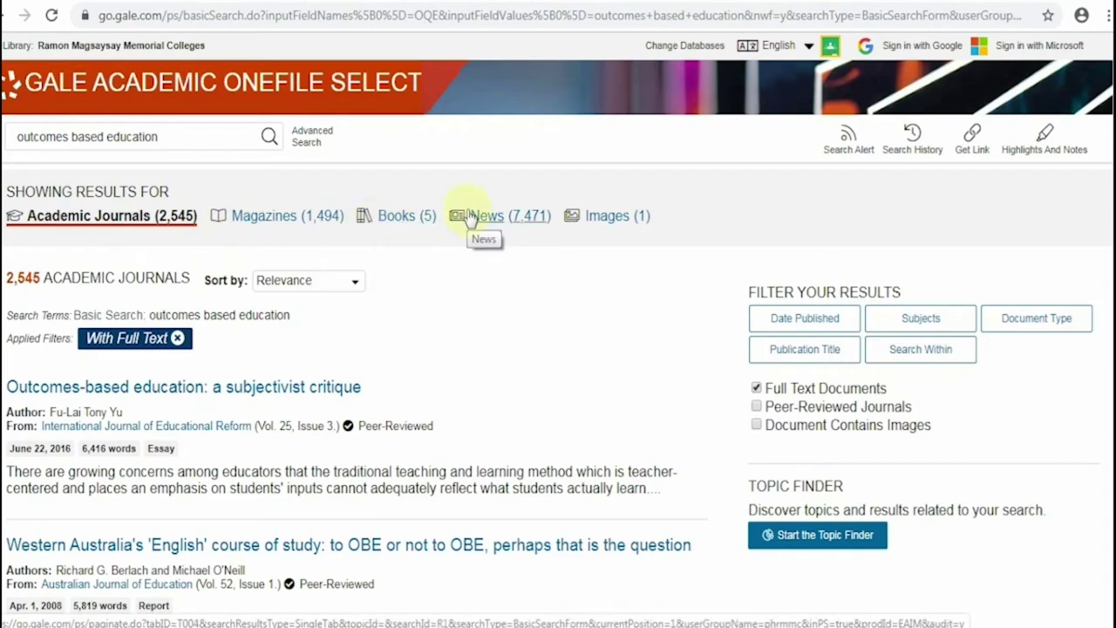
pyautogui.click(356, 285)
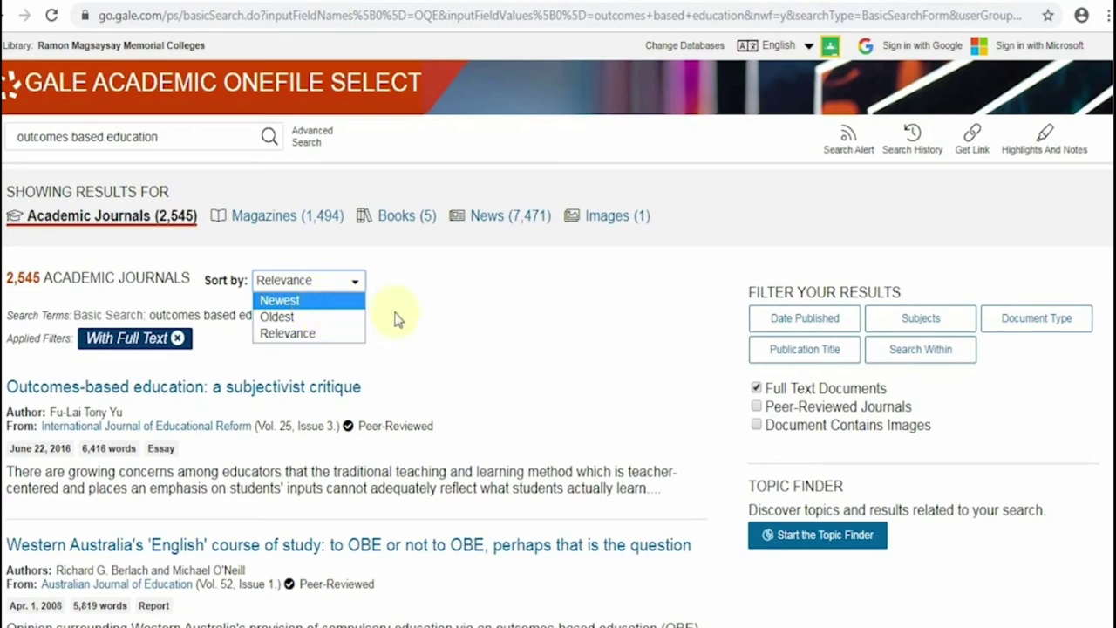
pyautogui.click(689, 353)
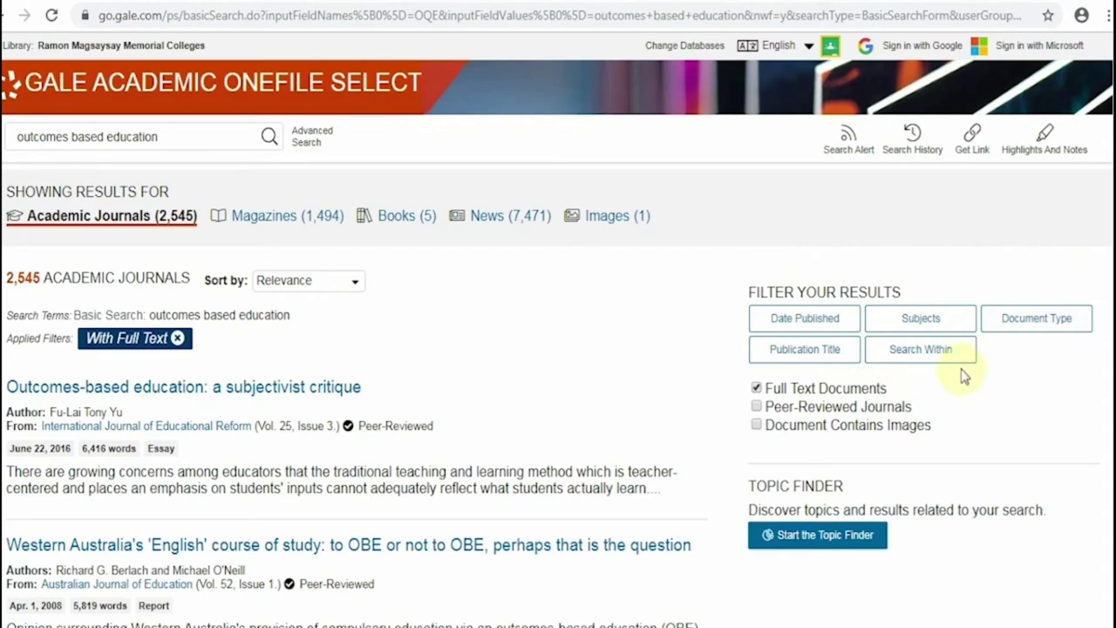
pyautogui.click(837, 324)
pyautogui.scroll(-1, 842, 320)
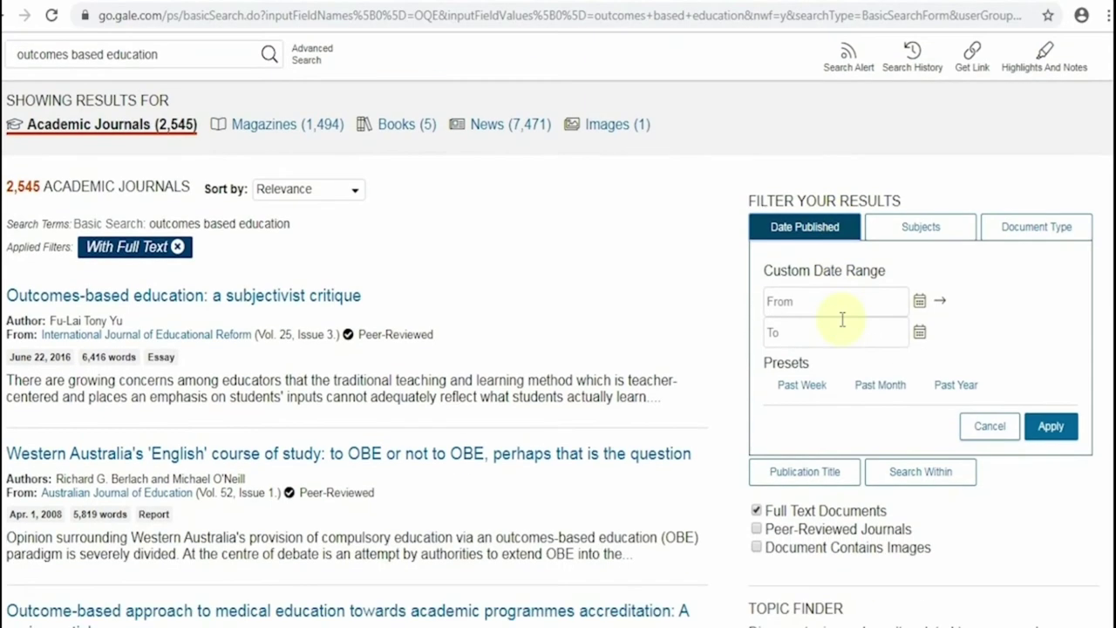
pyautogui.click(836, 306)
pyautogui.click(791, 335)
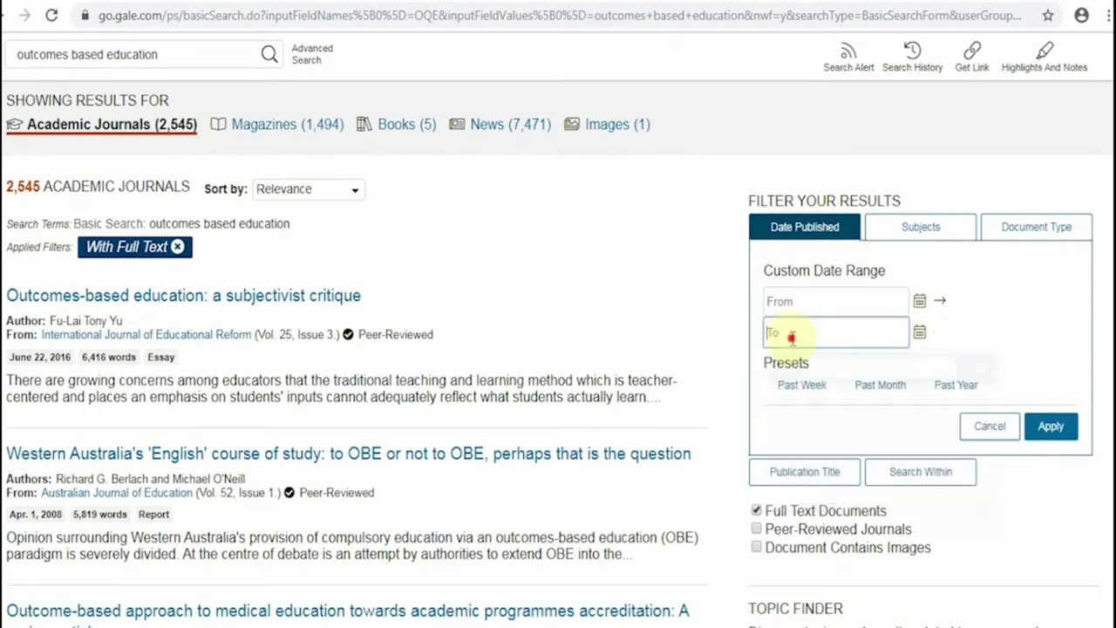
pyautogui.click(1010, 342)
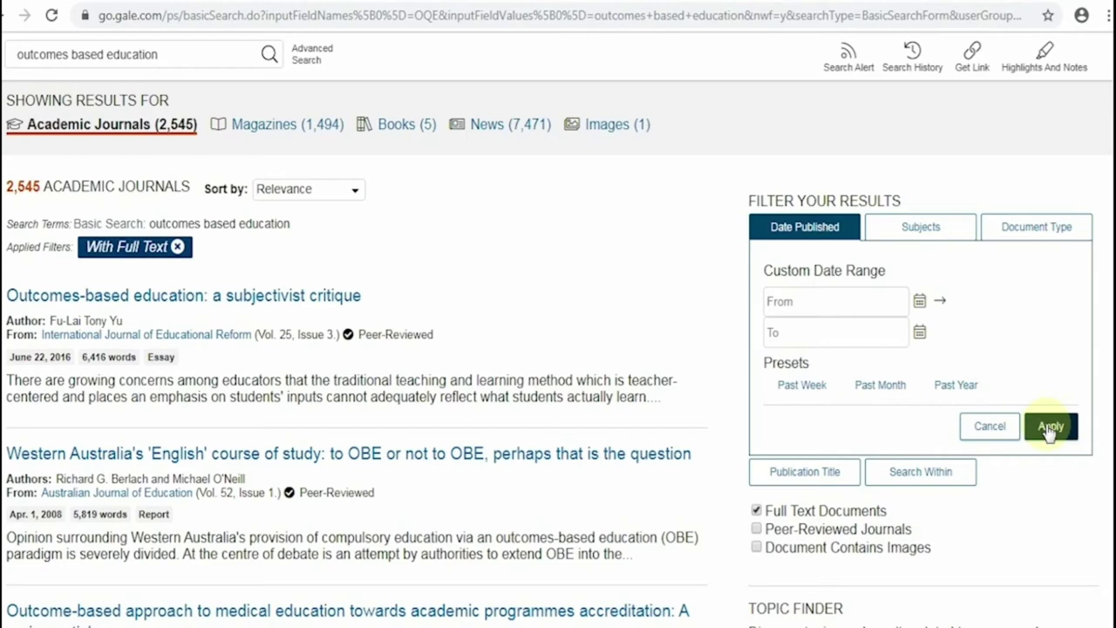
# Step: Close the date filter unapplied and browse the subject filter list without applying it
pyautogui.click(1003, 434)
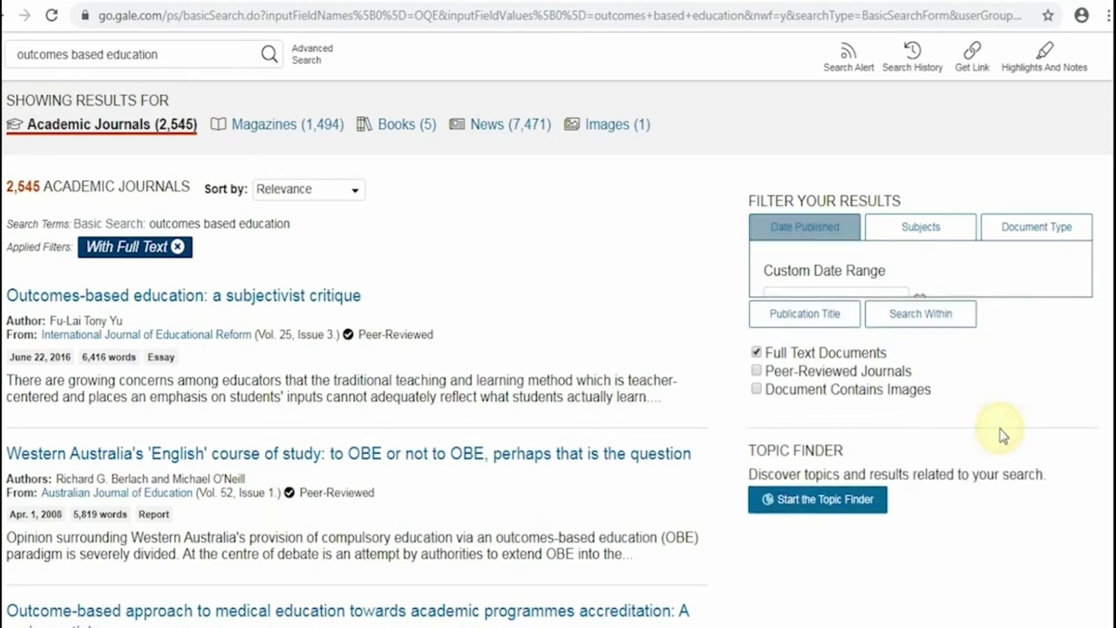
pyautogui.click(923, 228)
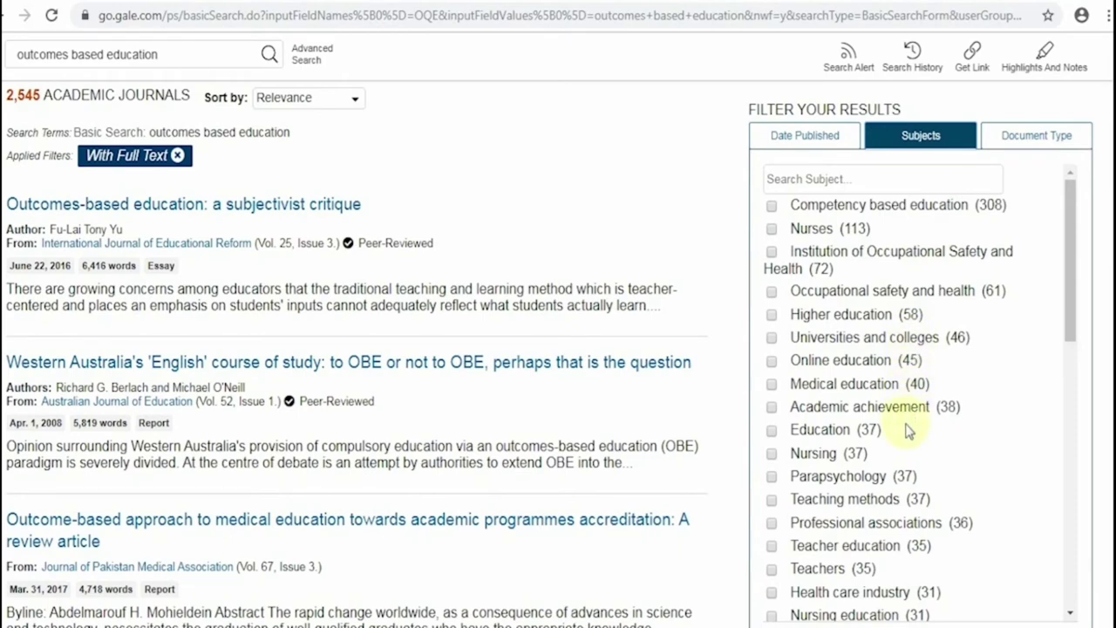
pyautogui.scroll(-8, 907, 432)
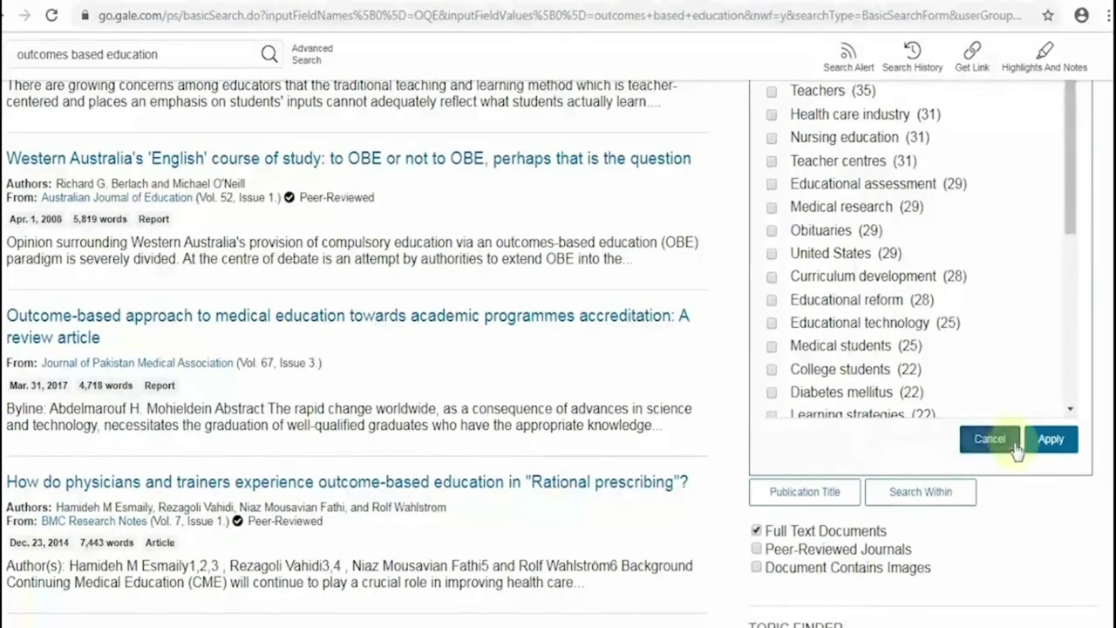
pyautogui.click(991, 439)
pyautogui.scroll(3, 1021, 361)
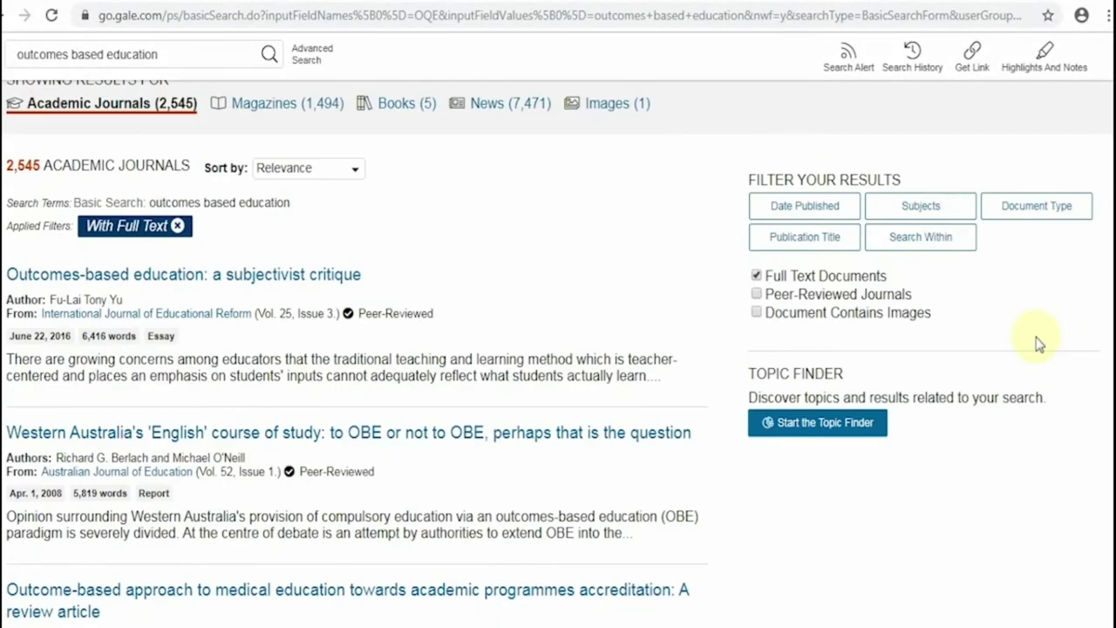
# Step: Browse the Document Type filter list and close it without applying a filter
pyautogui.click(1037, 206)
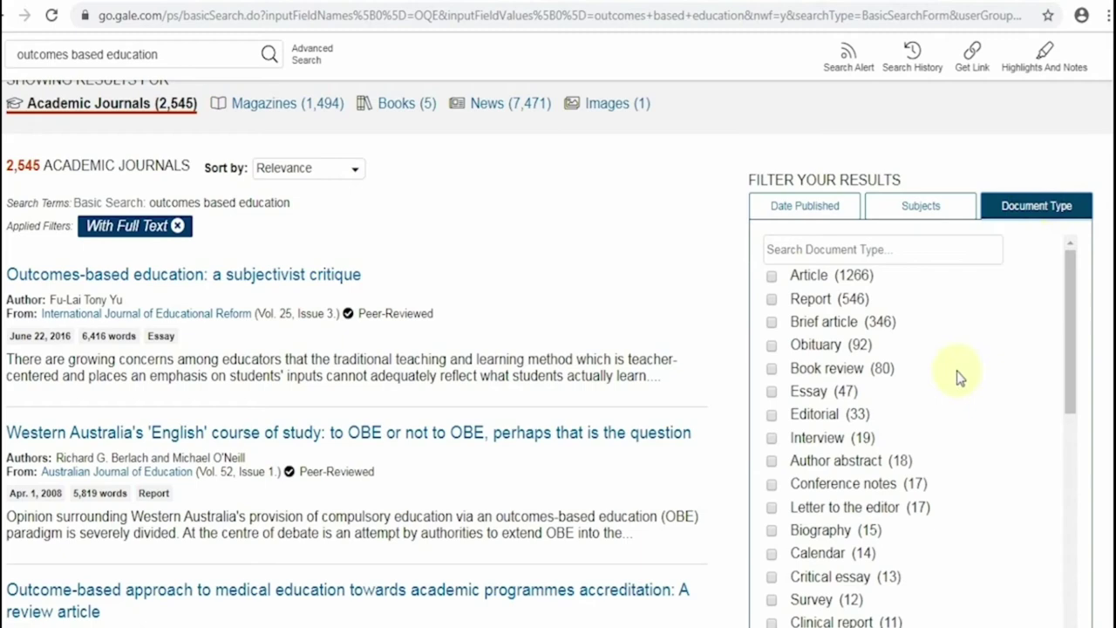
pyautogui.scroll(-4, 956, 377)
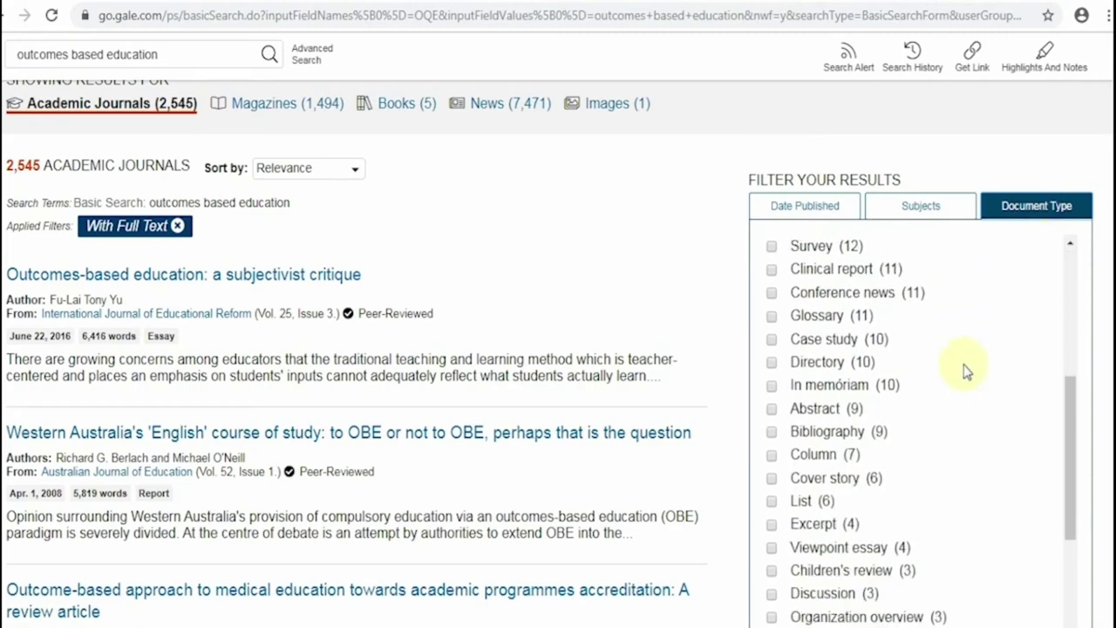
pyautogui.scroll(-2, 1090, 262)
pyautogui.click(994, 547)
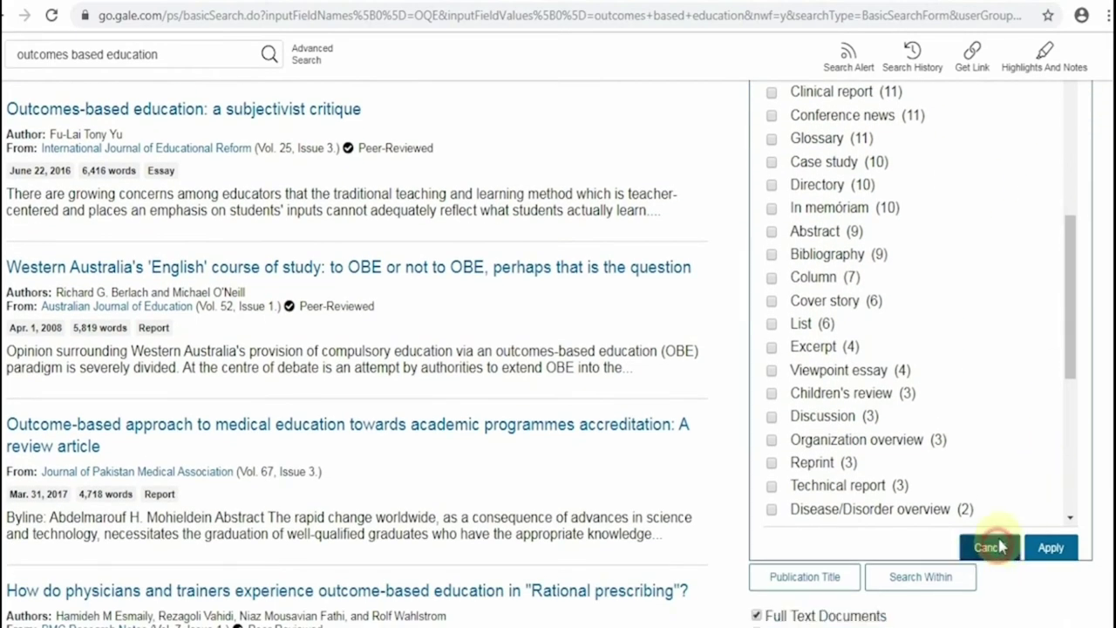
pyautogui.scroll(2, 1011, 435)
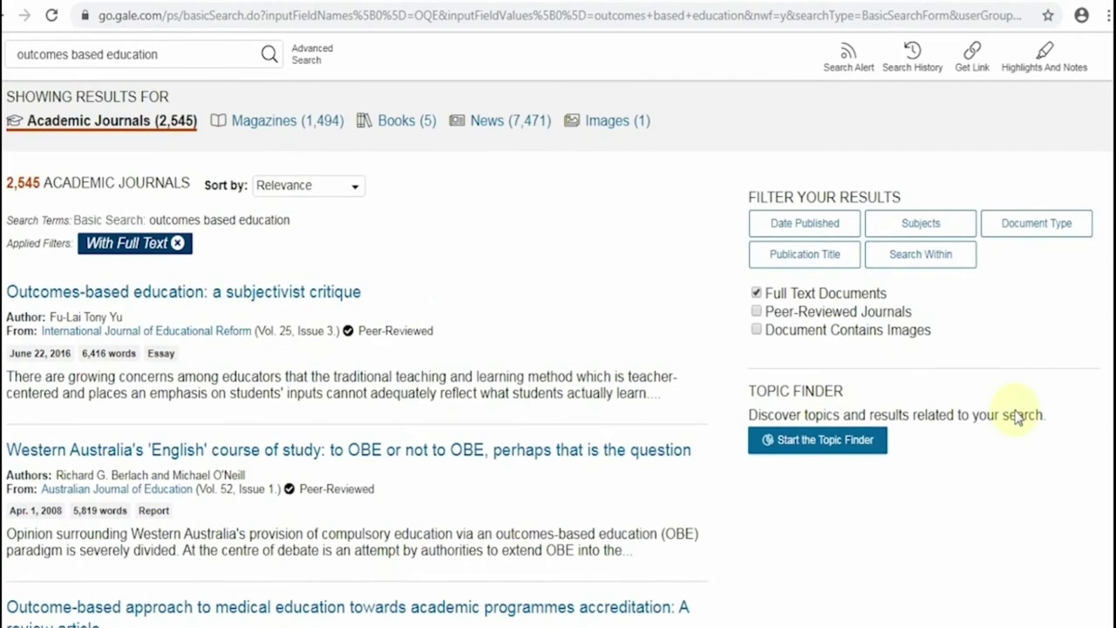
# Step: Browse the Publication Title filter list and close it without filtering
pyautogui.click(811, 262)
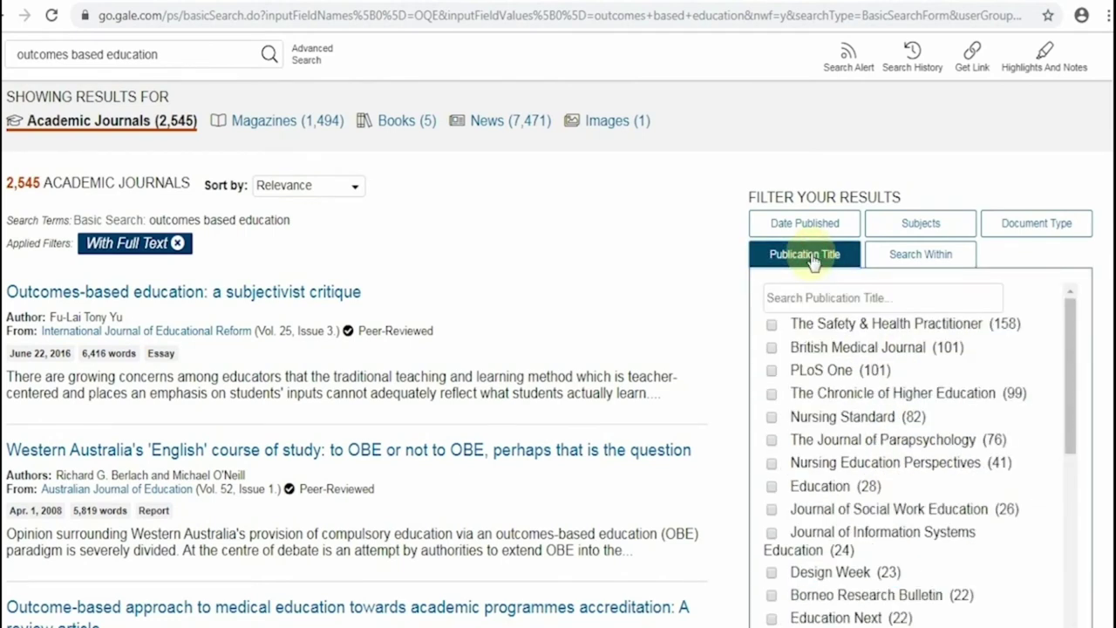
pyautogui.scroll(-5, 872, 431)
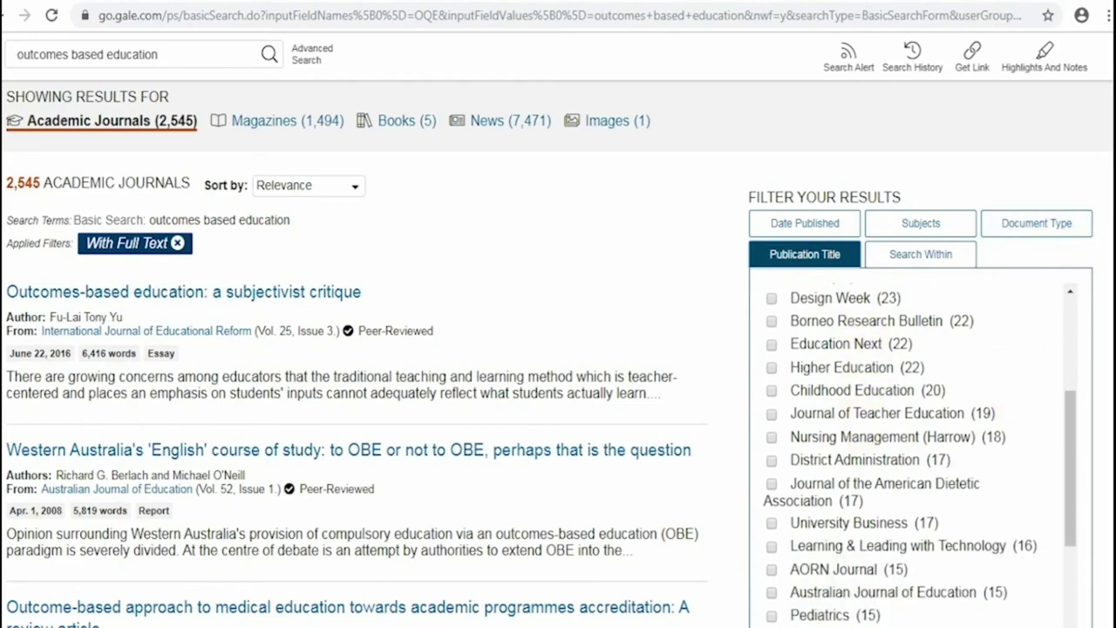
pyautogui.scroll(-3, 997, 585)
pyautogui.click(987, 526)
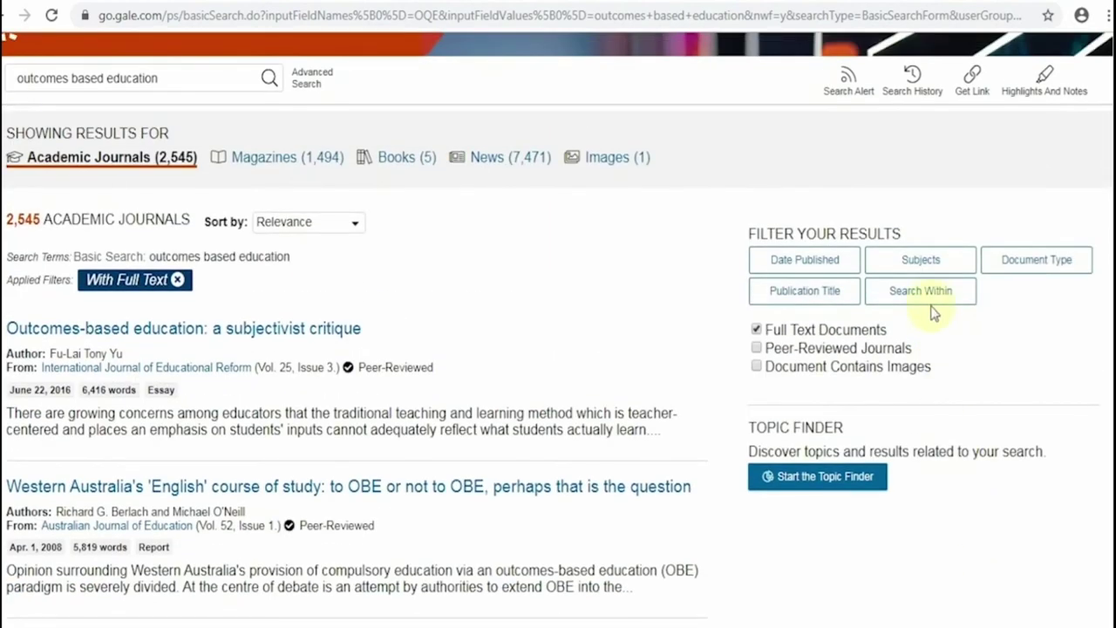
# Step: Open Search Within under Filter Your Results, leaving its text box empty
pyautogui.click(927, 297)
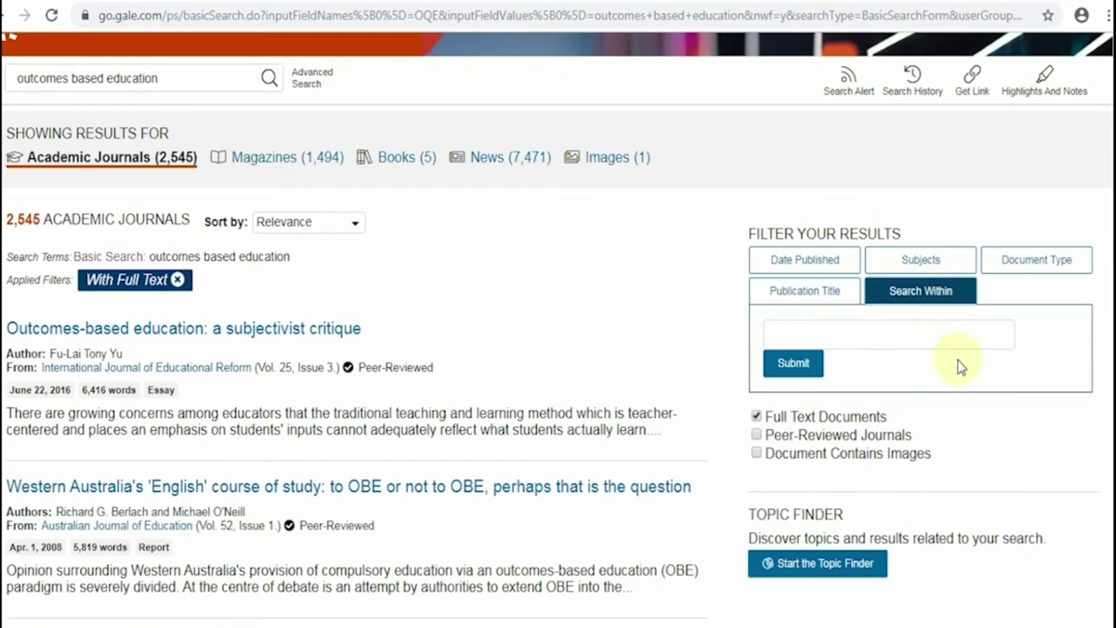
pyautogui.click(918, 341)
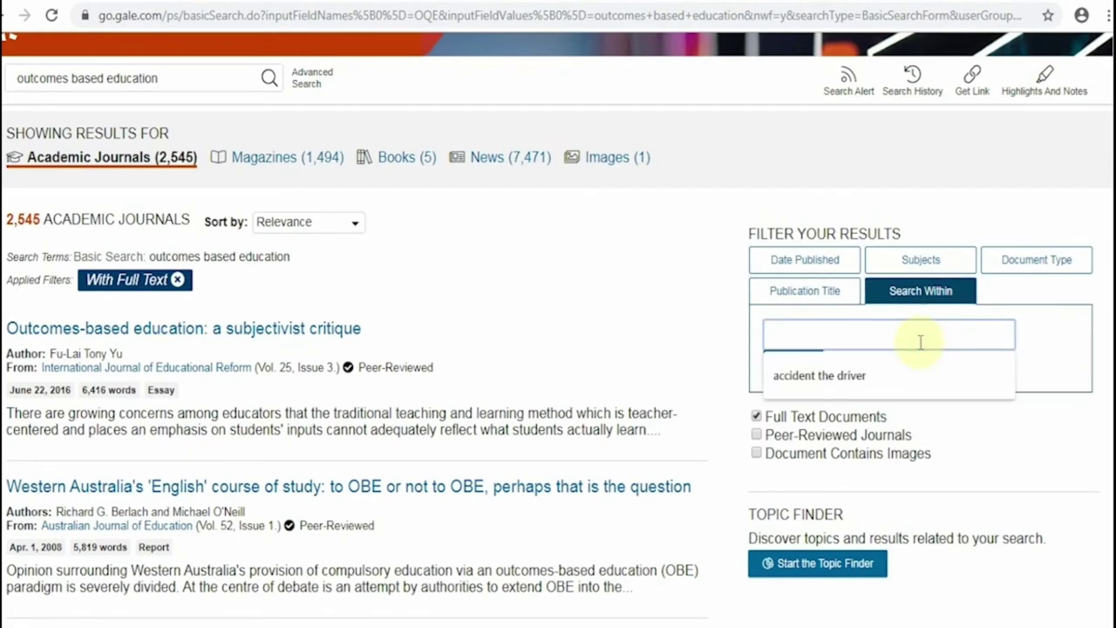
pyautogui.click(971, 425)
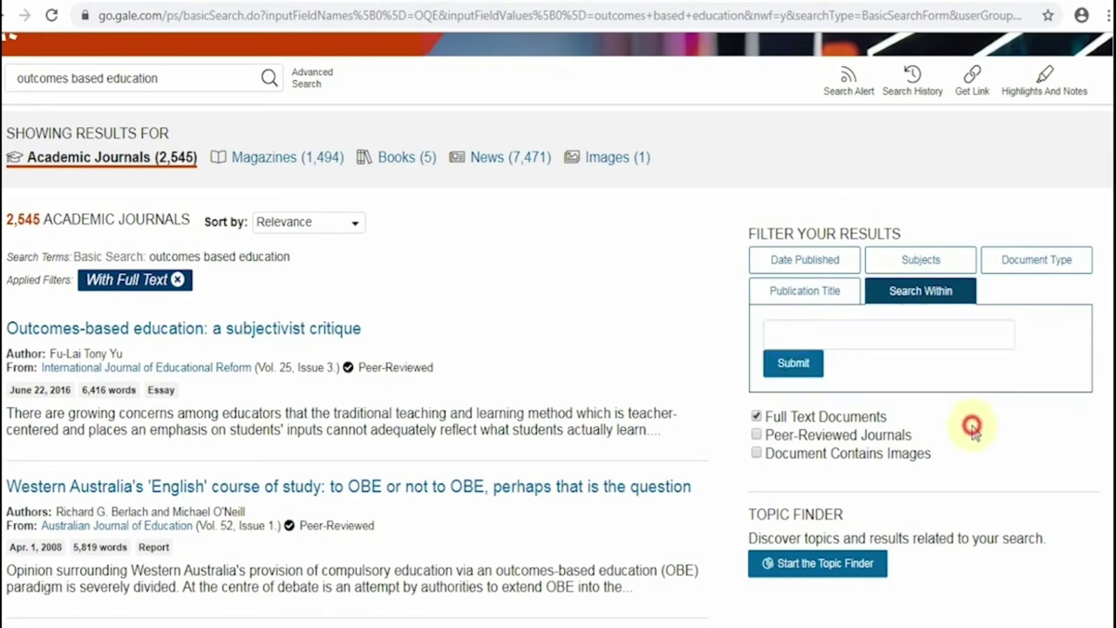
pyautogui.scroll(-1, 972, 425)
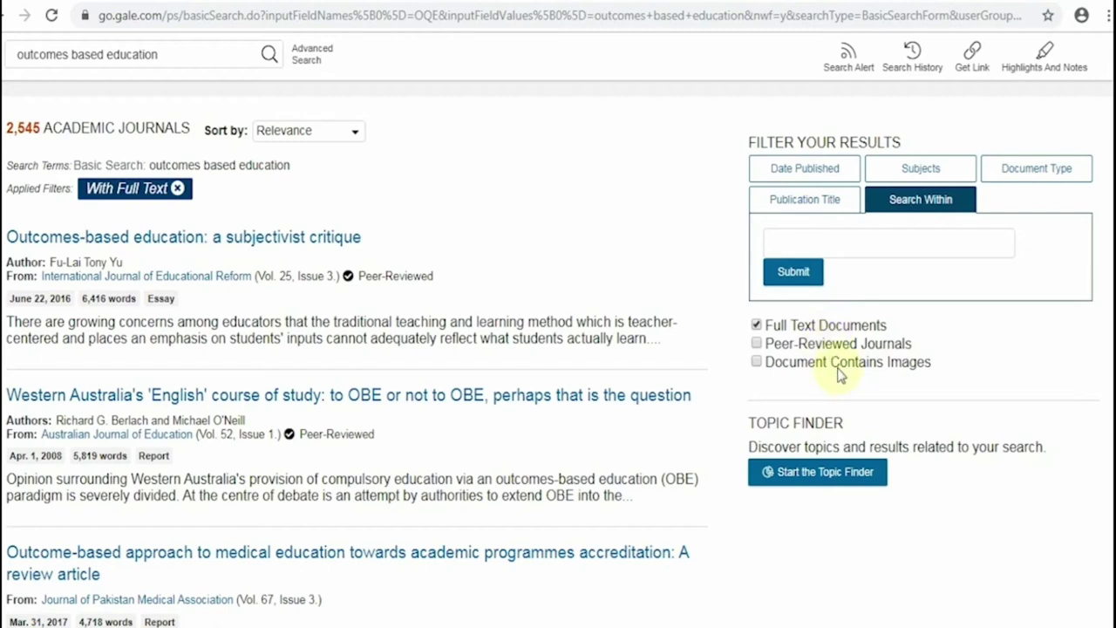
# Step: Open 'Outcomes-based education: a subjectivist critique' and select its APA 6th Edition citation text
pyautogui.click(334, 239)
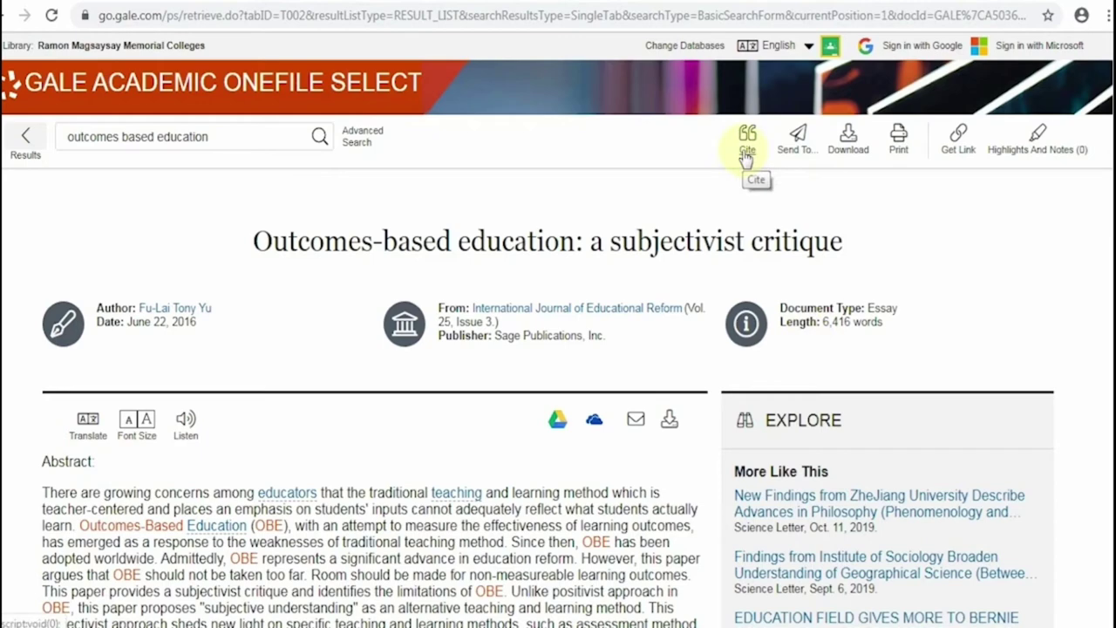
pyautogui.click(745, 155)
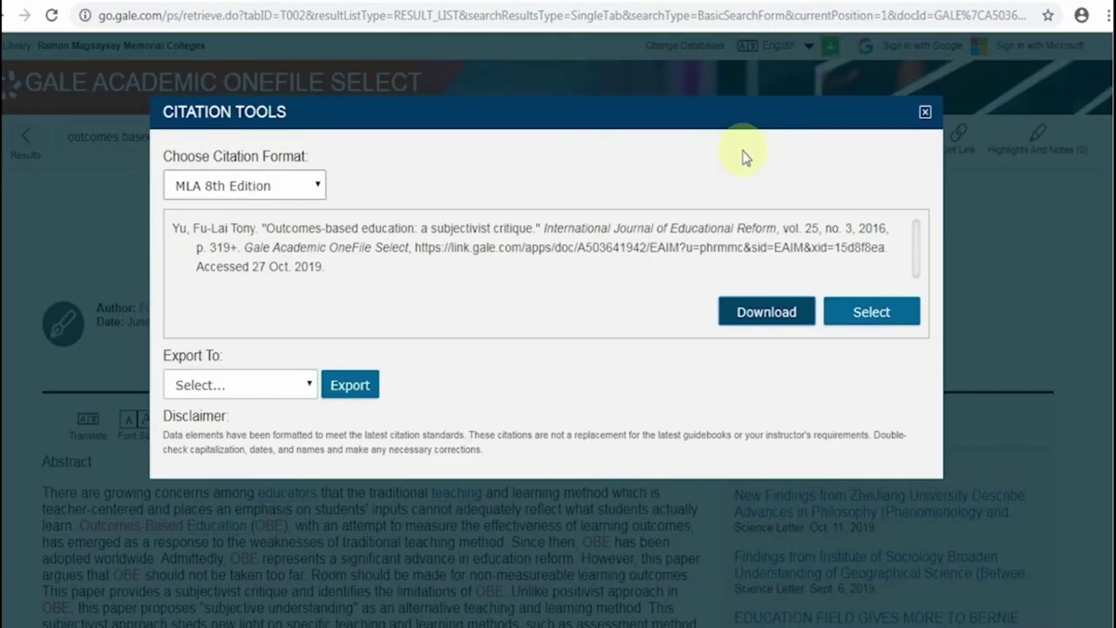
pyautogui.click(303, 185)
pyautogui.click(291, 220)
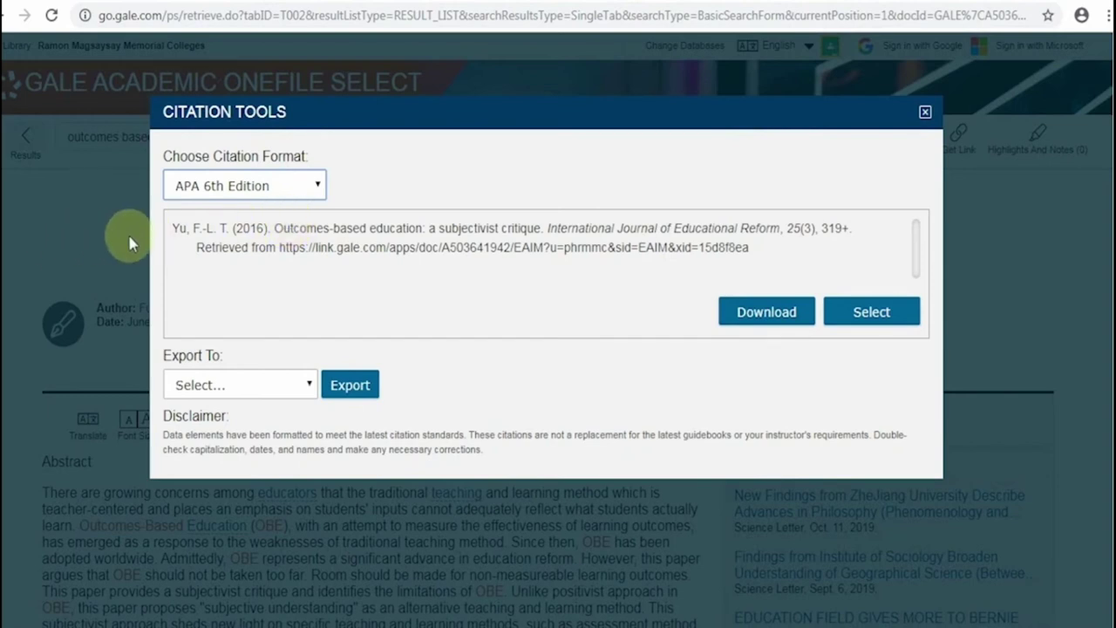
pyautogui.moveTo(171, 229); pyautogui.dragTo(723, 283)
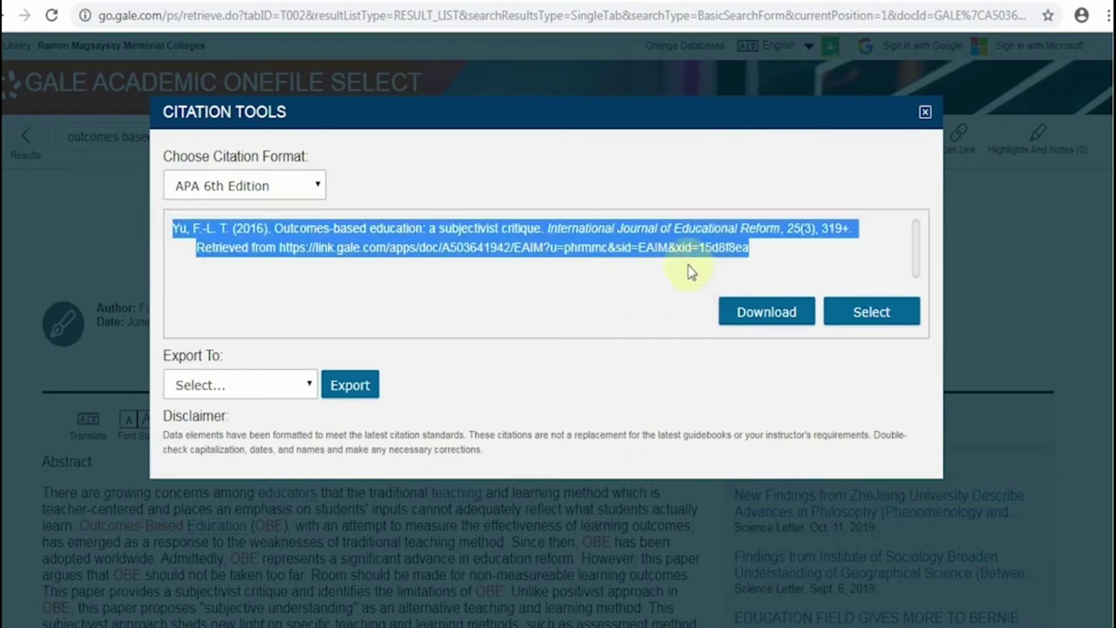
# Step: Close Citation Tools, review and close the Send To options, then show the Get Link URL
pyautogui.click(924, 112)
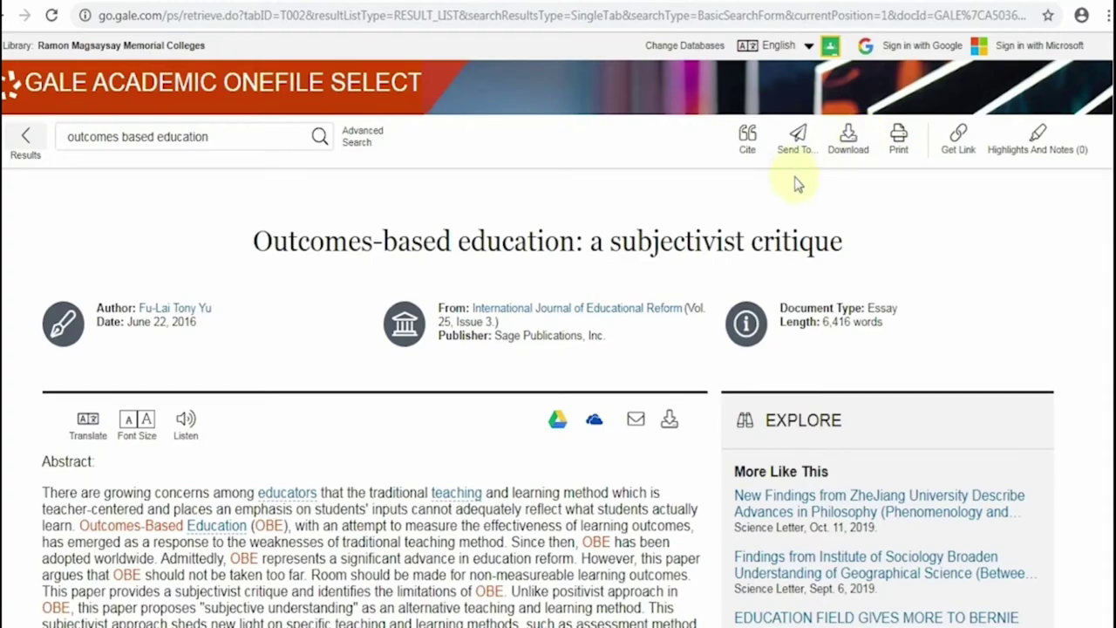
pyautogui.click(799, 144)
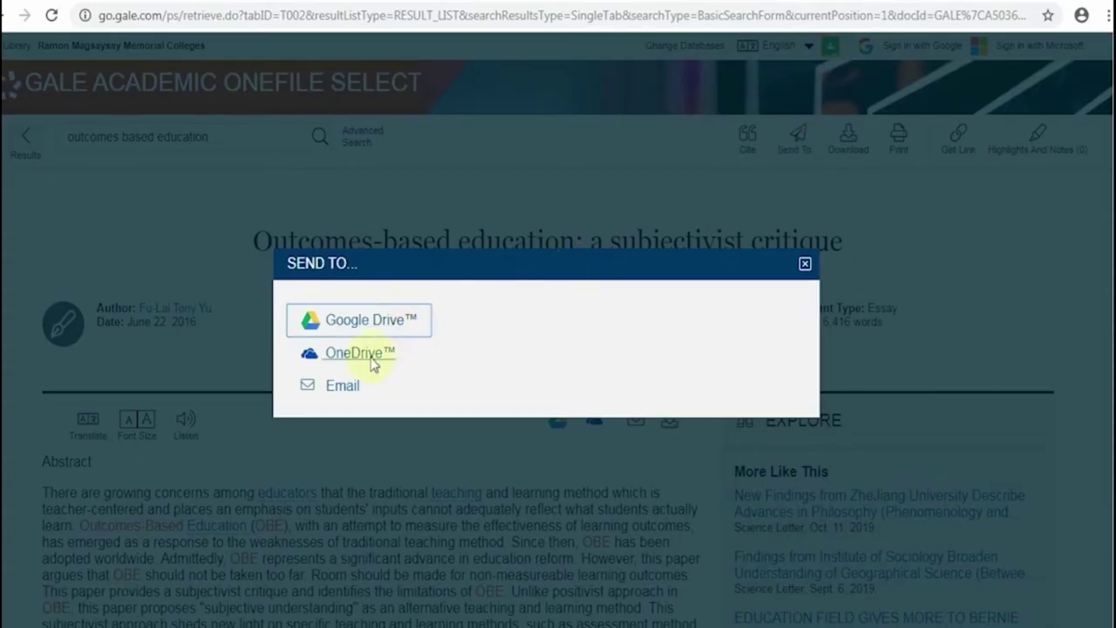
pyautogui.click(804, 263)
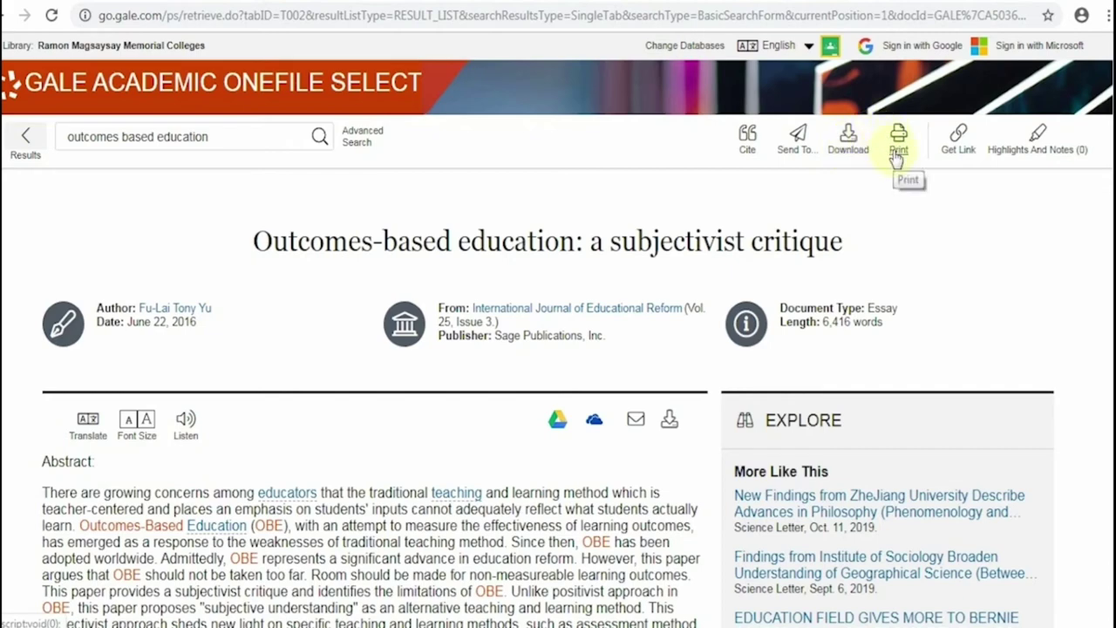
pyautogui.click(954, 154)
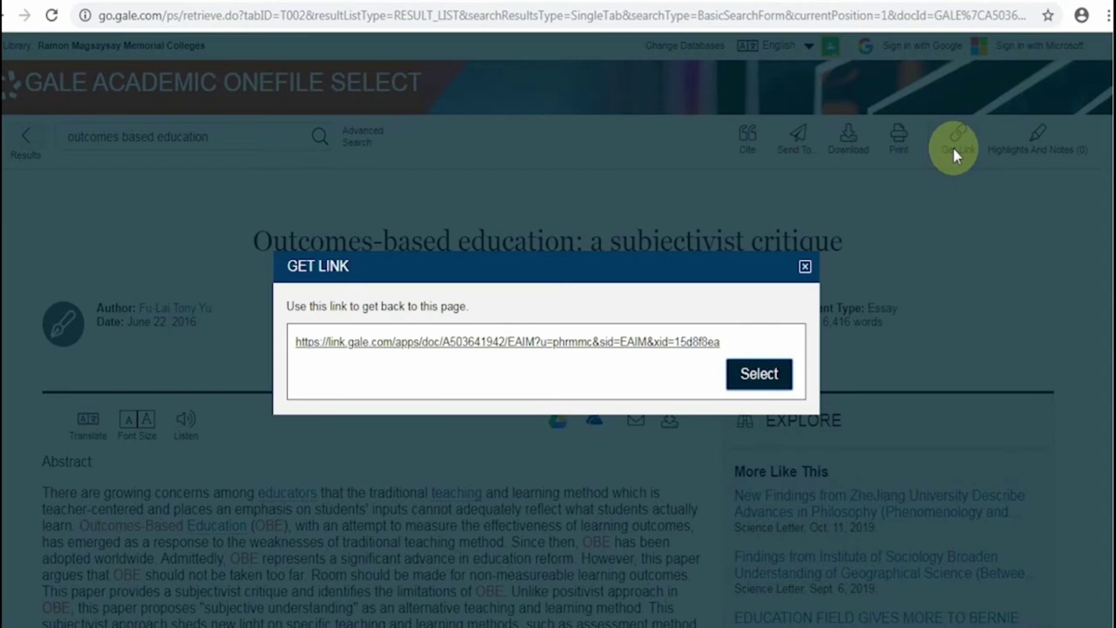
# Step: Close the link window and start the Listen read-aloud player for the abstract
pyautogui.click(804, 266)
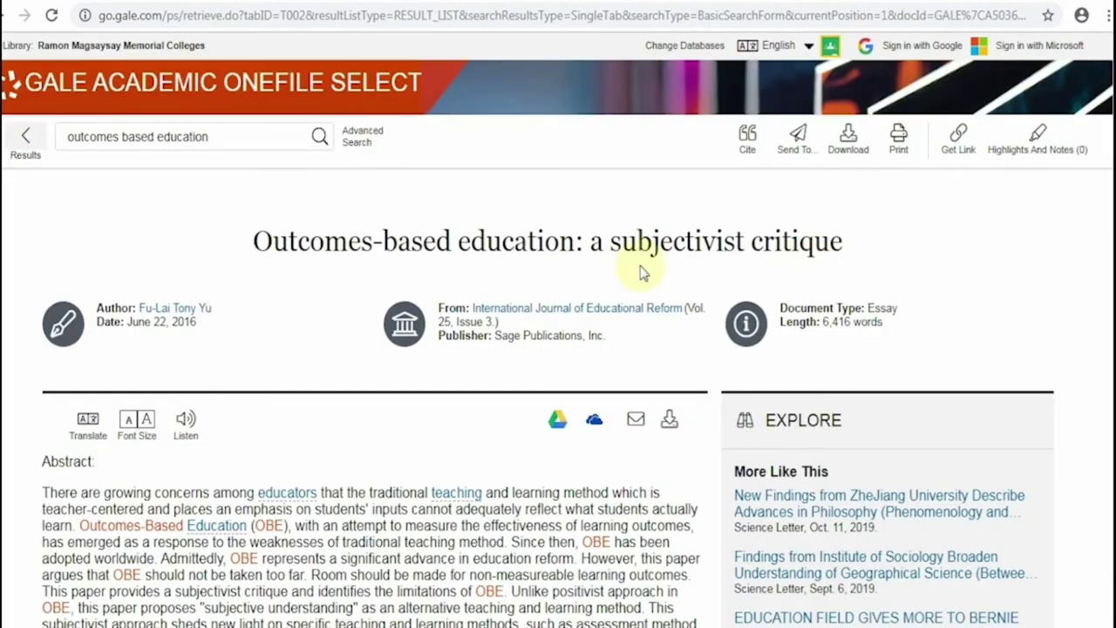
pyautogui.scroll(-1, 312, 391)
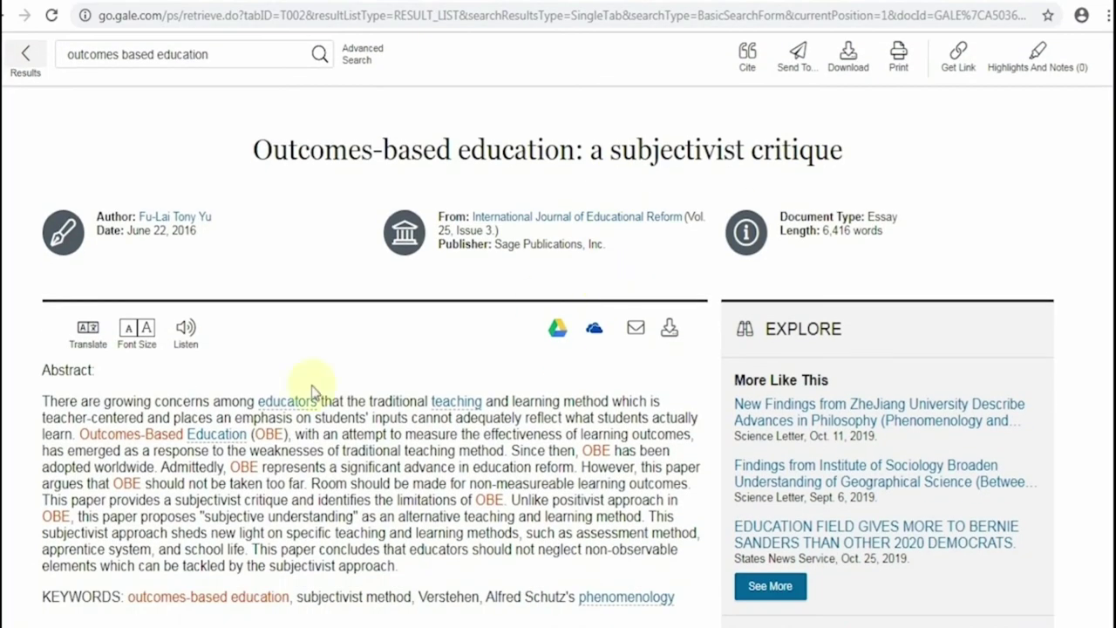
pyautogui.click(185, 348)
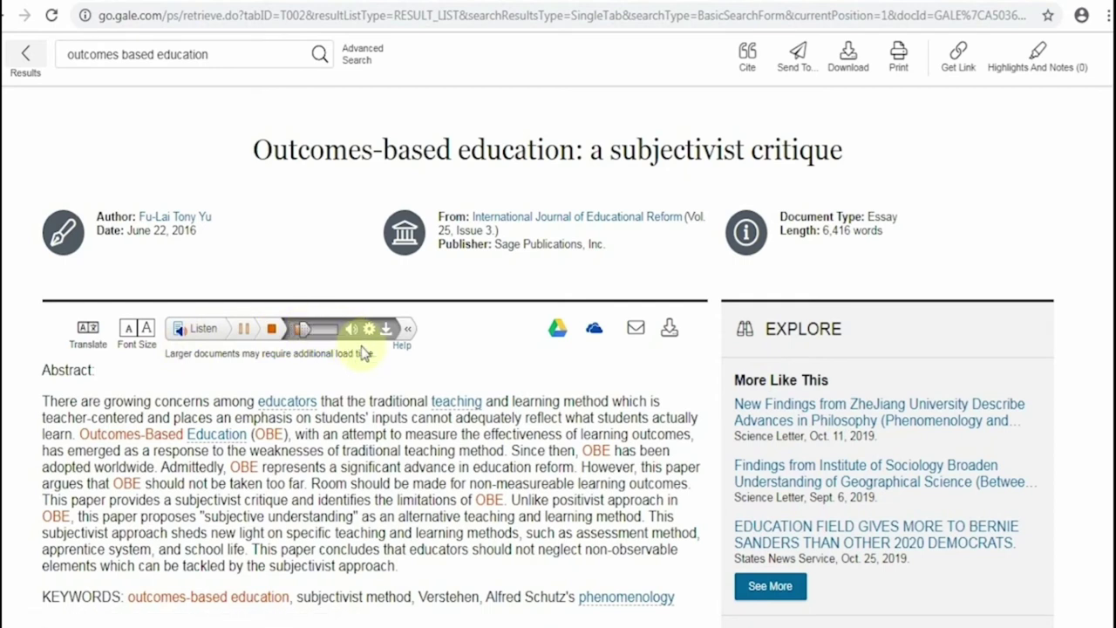
pyautogui.scroll(1, 373, 378)
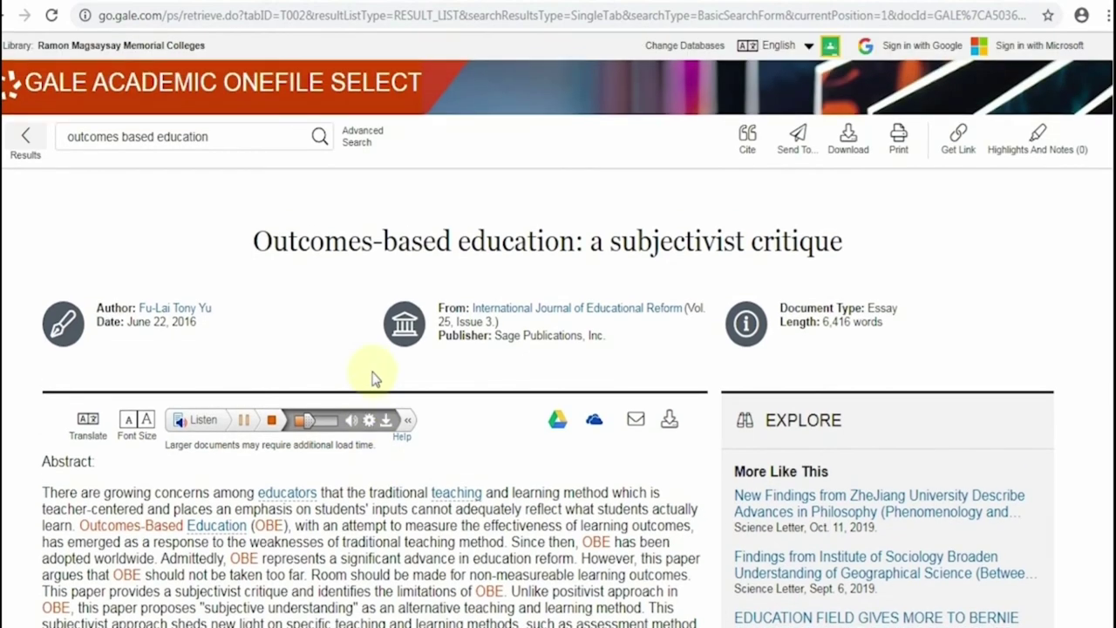
# Step: Open Advanced Search and enter 'education system' as the first search term
pyautogui.click(357, 146)
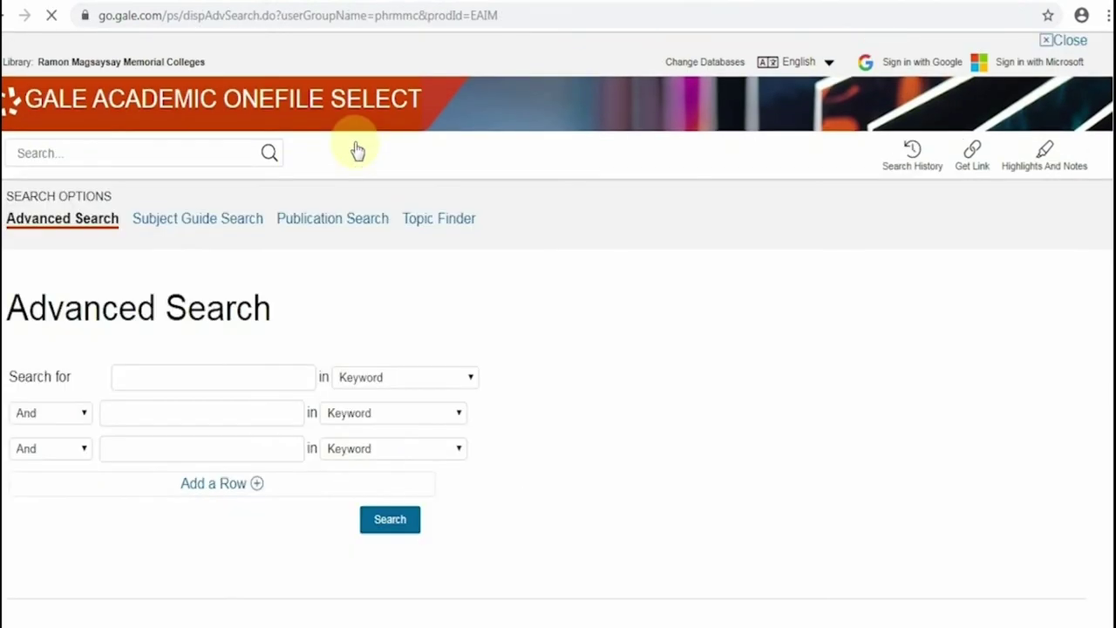
pyautogui.click(157, 371)
pyautogui.write('education')
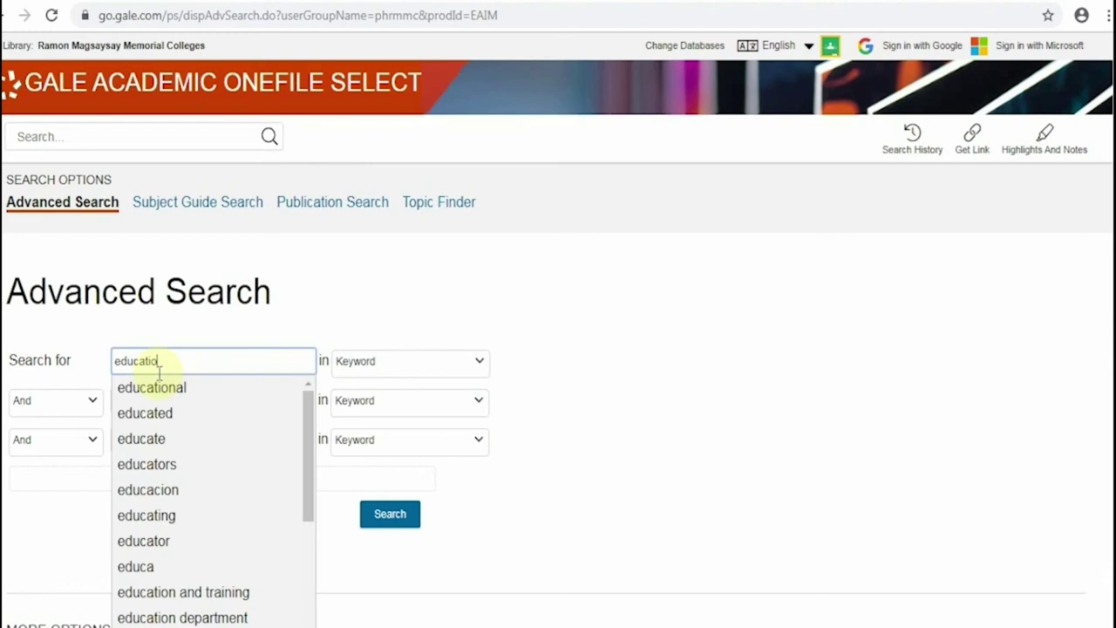
pyautogui.press('Down')
pyautogui.press('Down')
pyautogui.click(166, 489)
# Step: Add 'outcomes based' as the second term and OR 'results released' as the third
pyautogui.click(142, 399)
pyautogui.write('outcomes based')
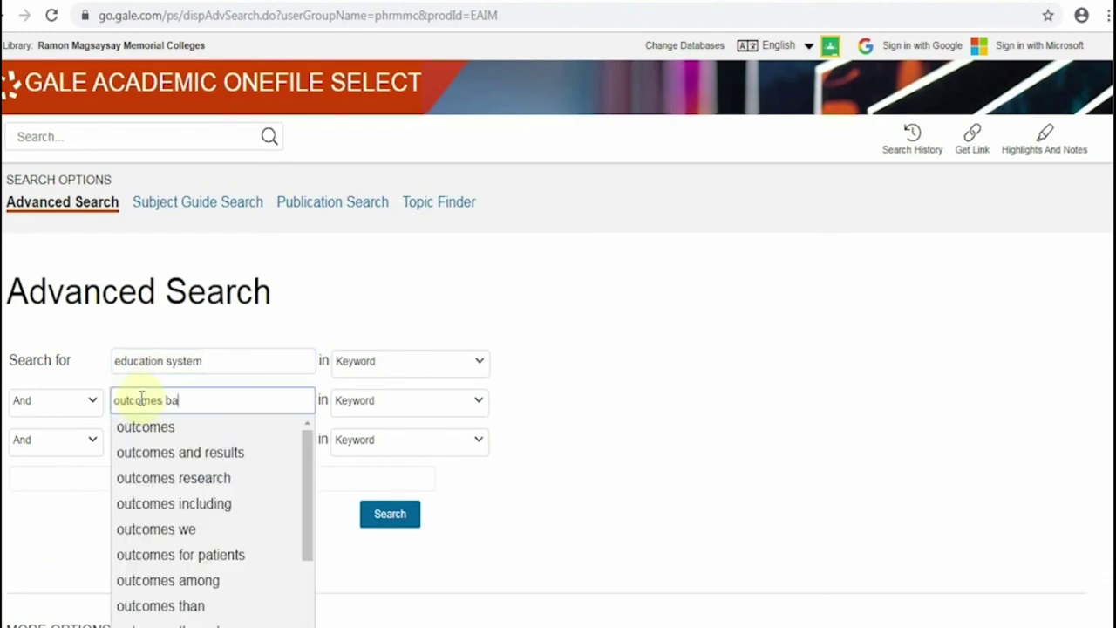
pyautogui.click(89, 441)
pyautogui.click(35, 463)
pyautogui.click(120, 439)
pyautogui.write('res')
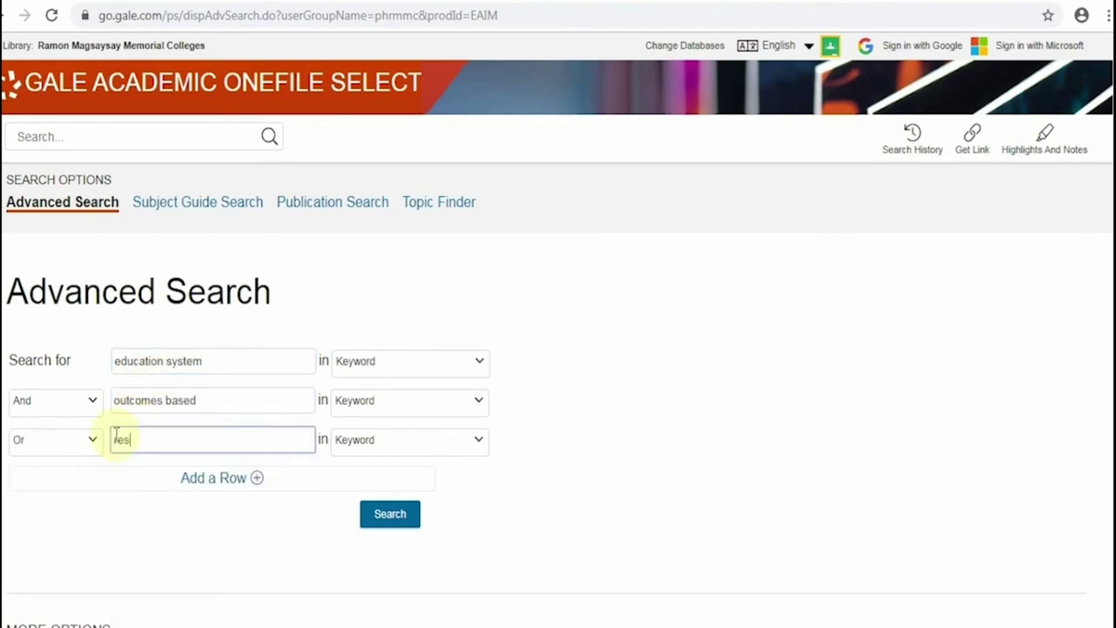
pyautogui.write('ult based')
pyautogui.press('Down')
pyautogui.press('Down')
pyautogui.press('Down')
pyautogui.press('Down')
pyautogui.press('Down')
pyautogui.press('Down')
pyautogui.press('Return')
# Step: Add a fourth row excluding 'educational results' with NOT and run the Boolean search
pyautogui.click(222, 471)
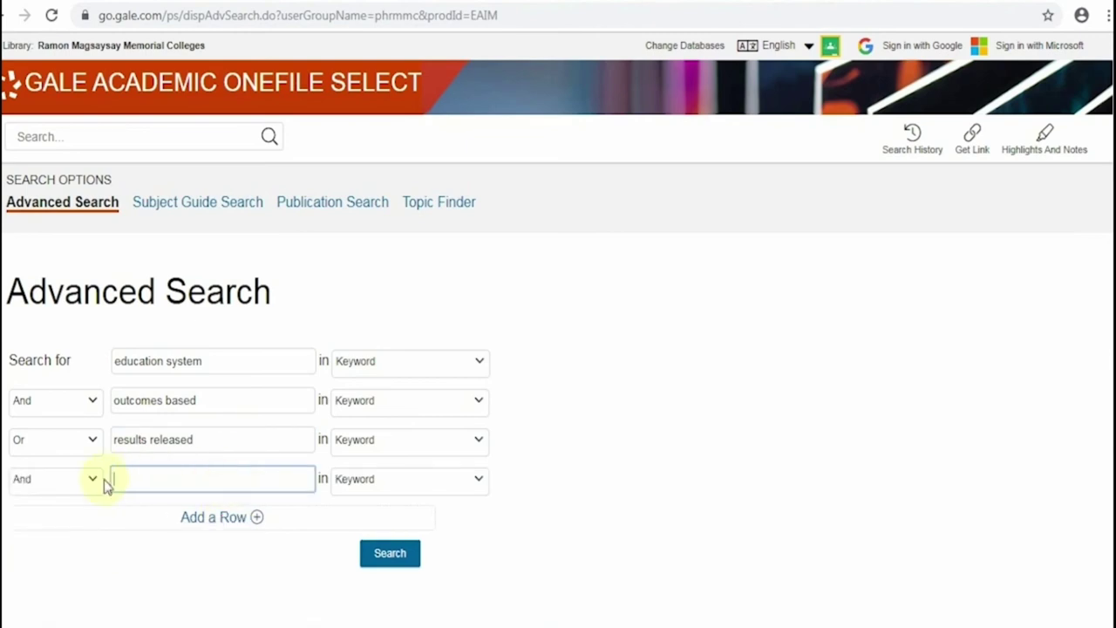
pyautogui.click(93, 480)
pyautogui.click(62, 541)
pyautogui.click(152, 475)
pyautogui.write('educational results')
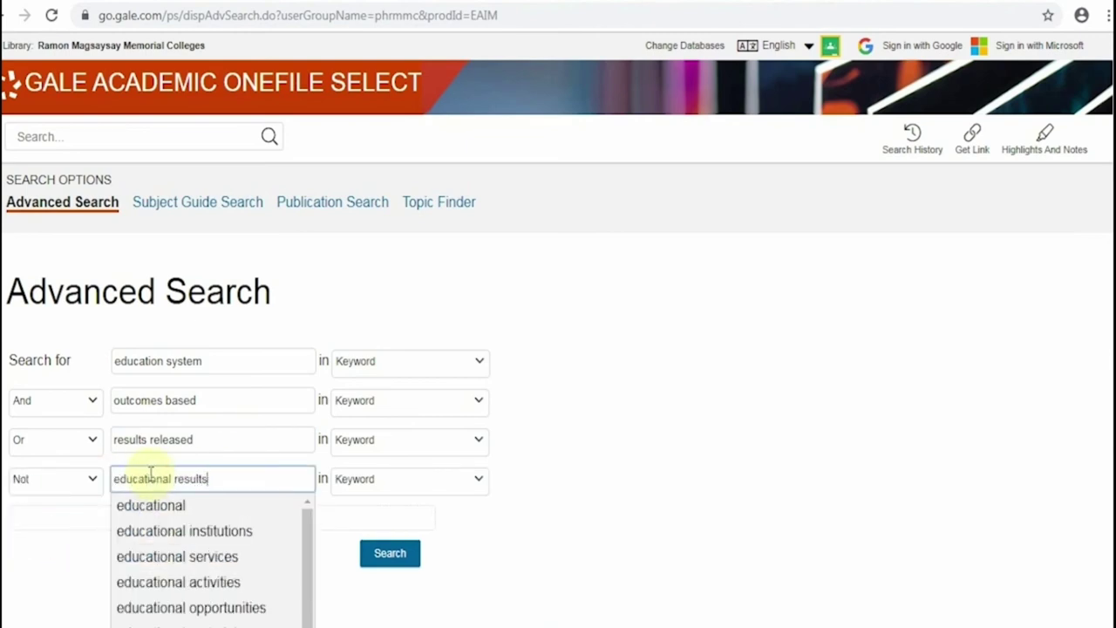
pyautogui.click(56, 583)
pyautogui.click(404, 554)
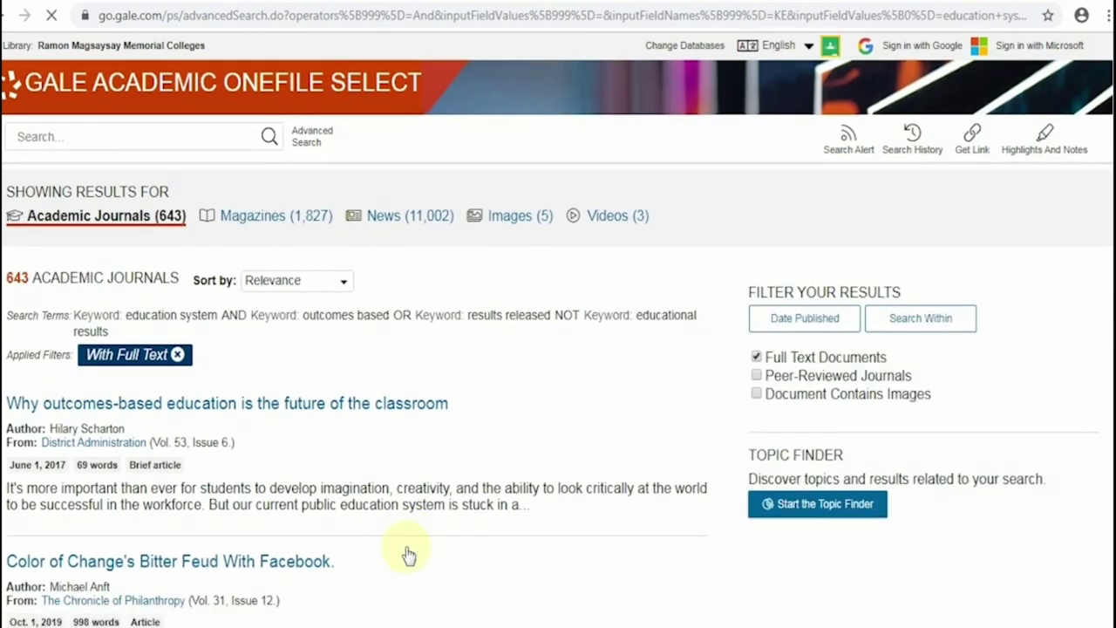
# Step: Scroll the results, then return to the Gale Databases portal via the infotrac address
pyautogui.scroll(-3, 419, 549)
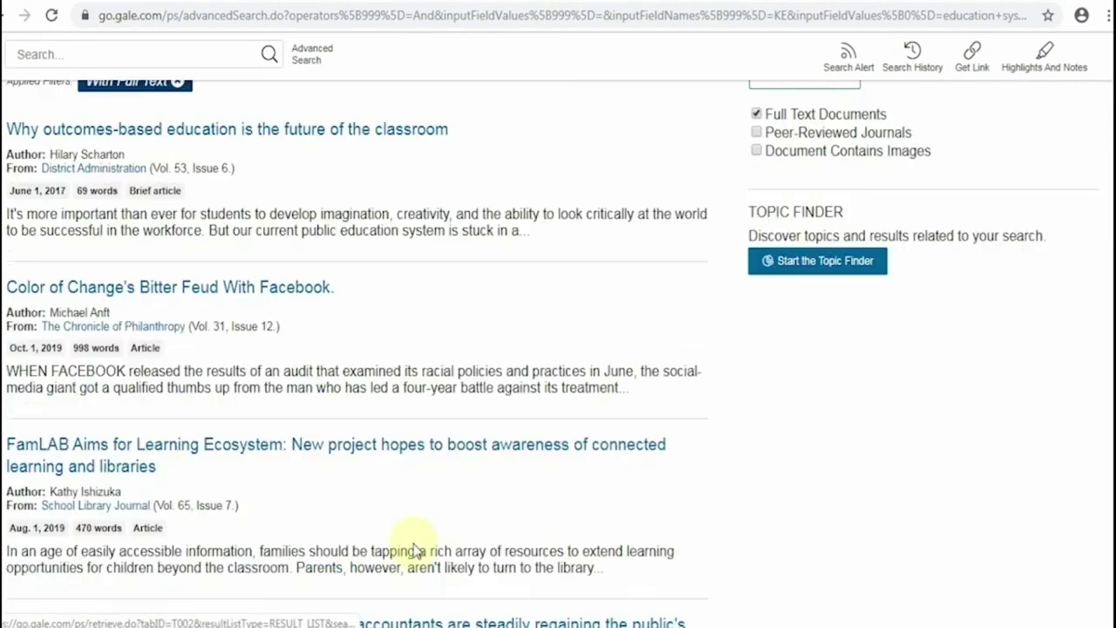
pyautogui.scroll(-3, 416, 549)
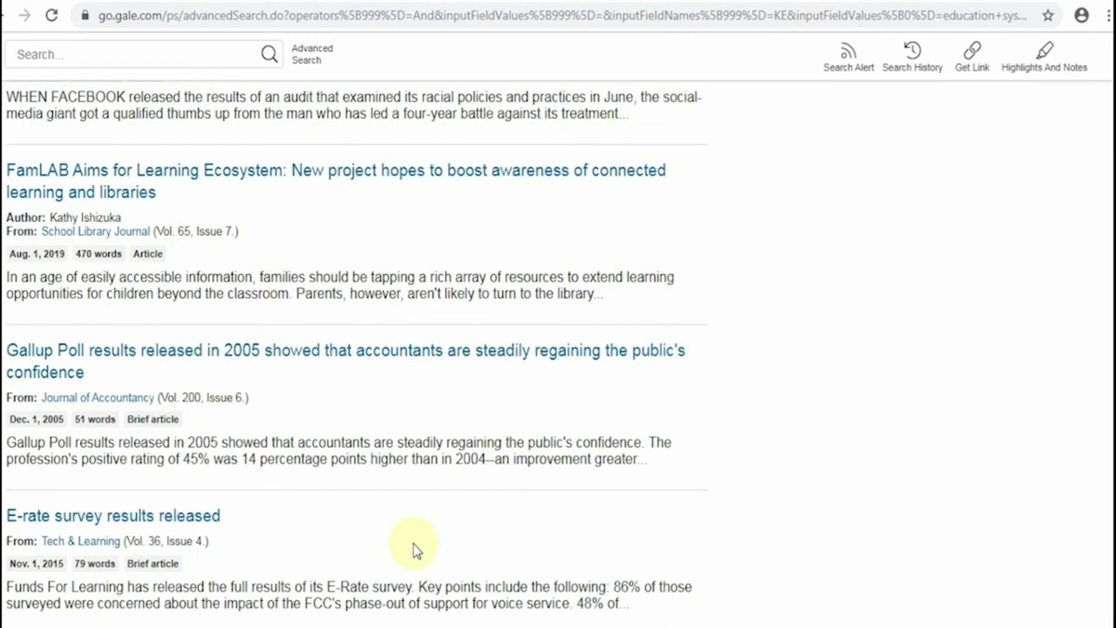
pyautogui.scroll(-4, 416, 550)
pyautogui.click(318, 20)
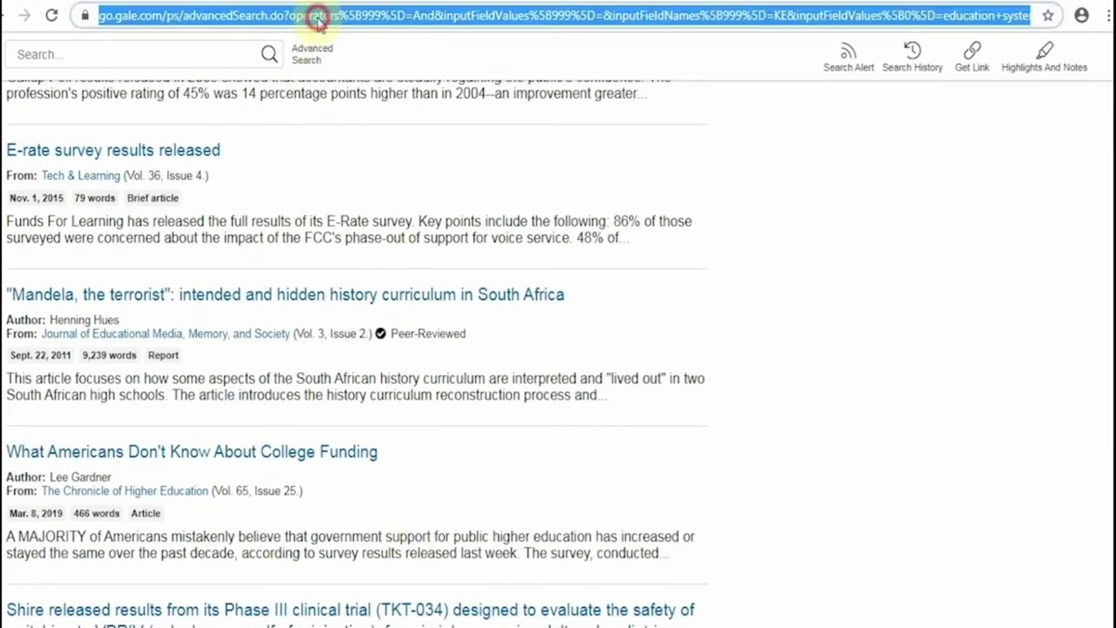
pyautogui.write('inf')
pyautogui.click(345, 49)
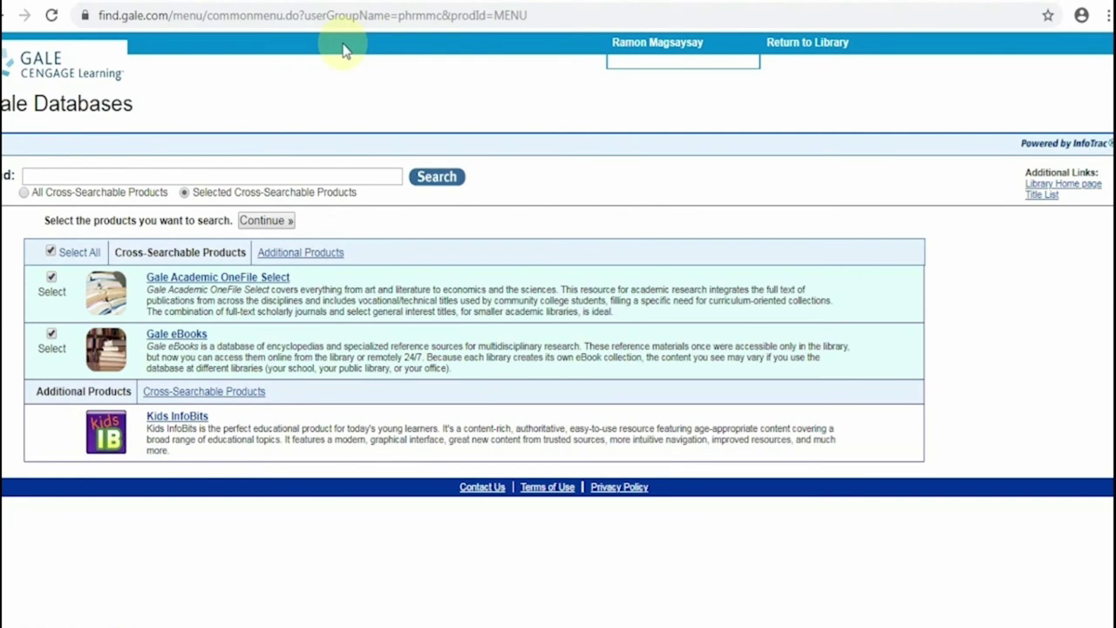
# Step: Open Gale eBooks and scroll the Browse Collections subjects down to Environment (19)
pyautogui.click(185, 341)
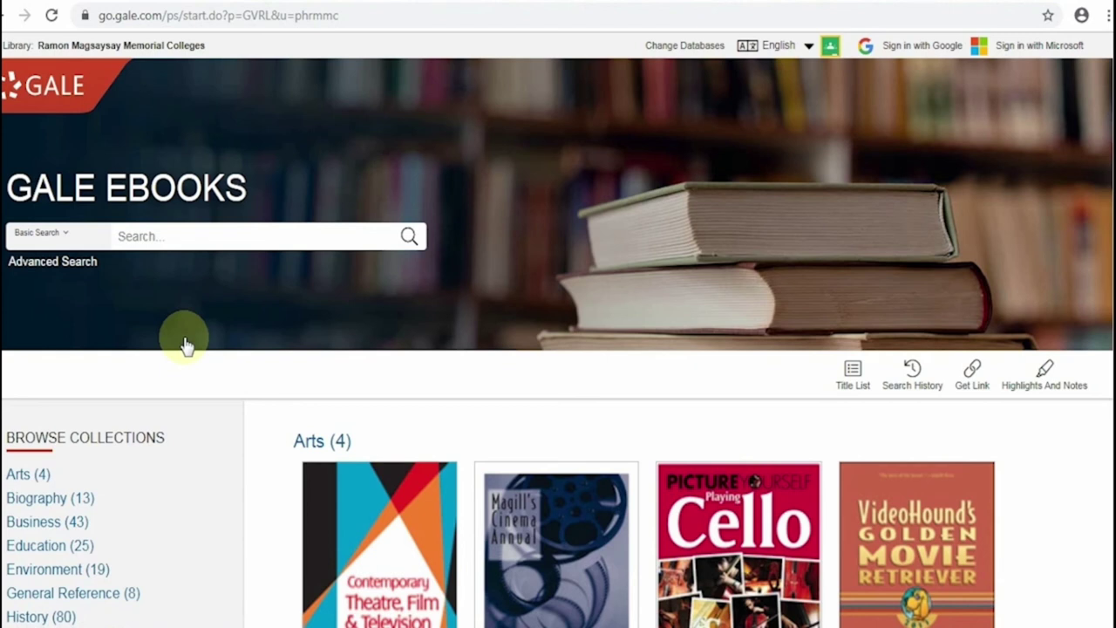
pyautogui.scroll(-4, 185, 344)
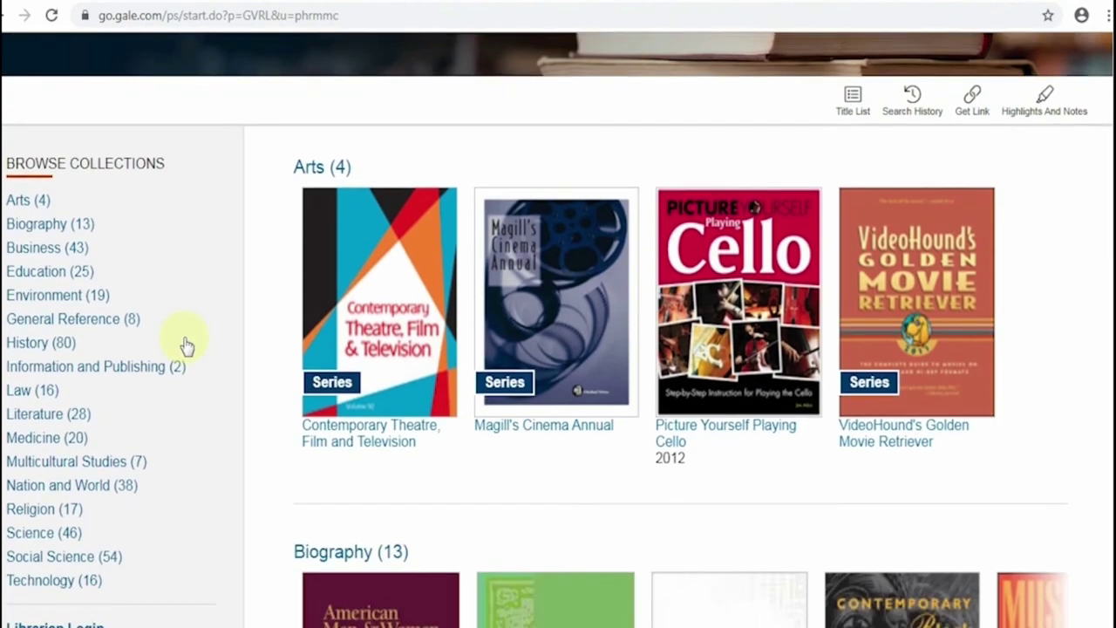
pyautogui.scroll(-1, 185, 346)
pyautogui.scroll(-3, 186, 346)
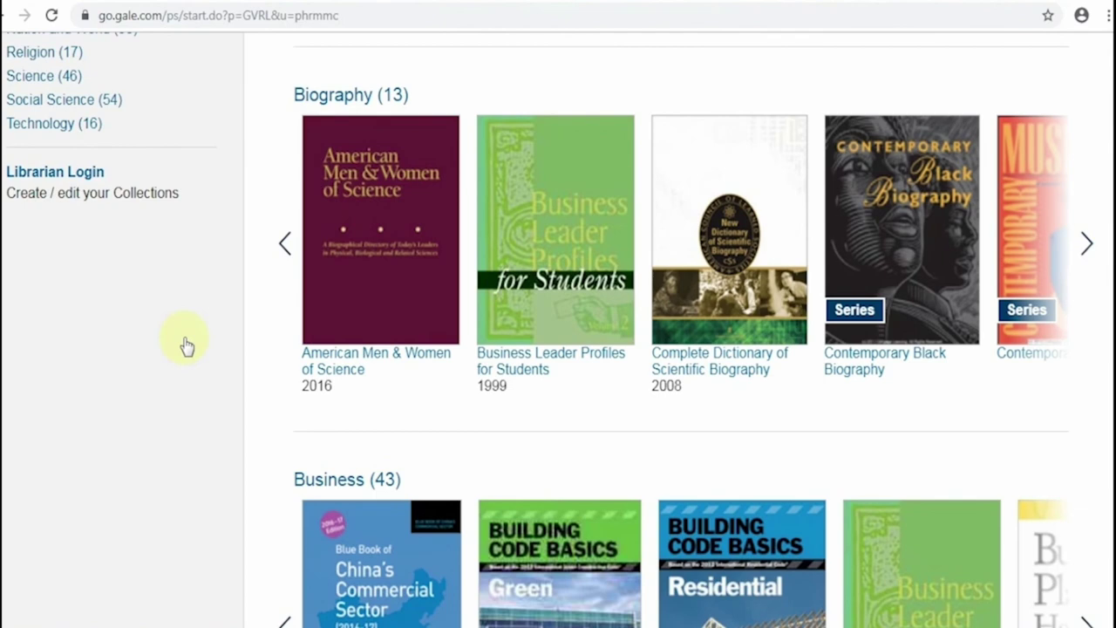
pyautogui.scroll(-4, 185, 346)
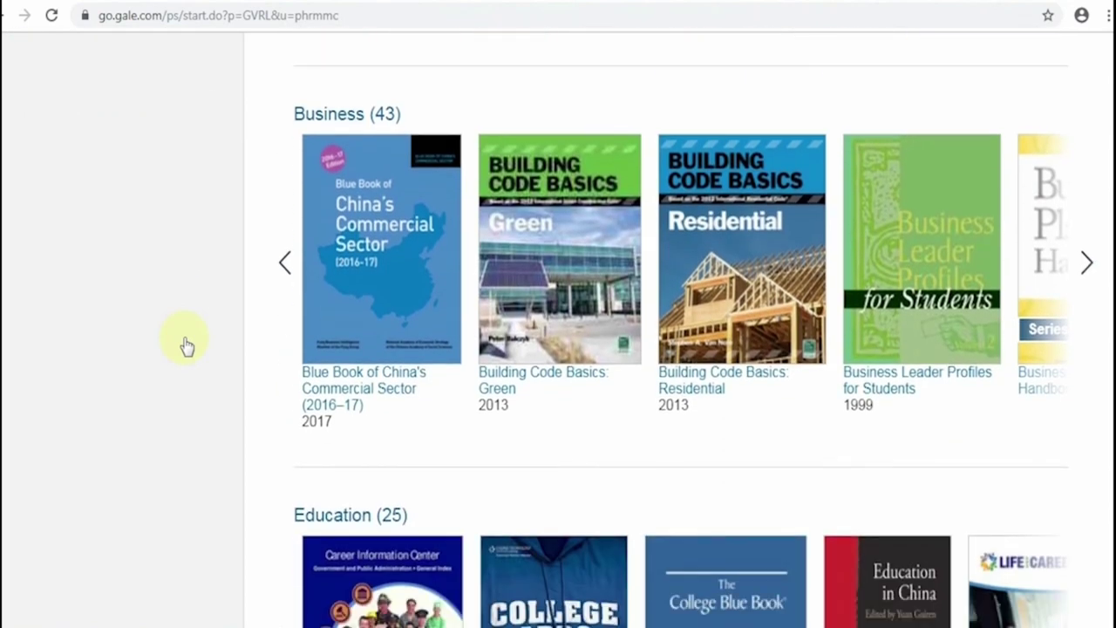
pyautogui.scroll(-2, 186, 346)
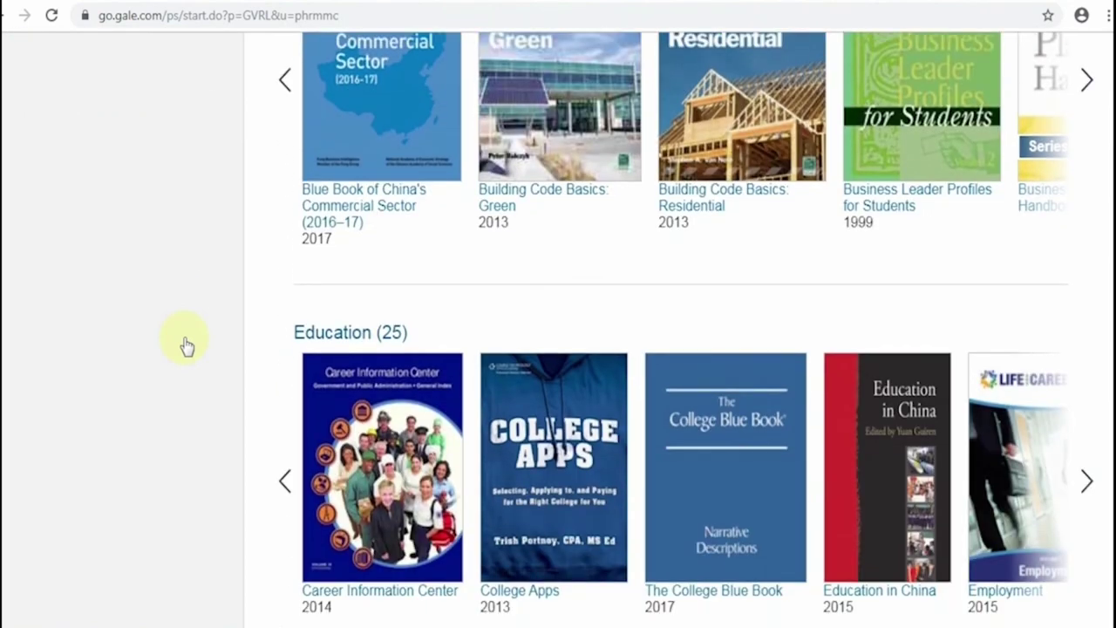
pyautogui.scroll(-4, 186, 346)
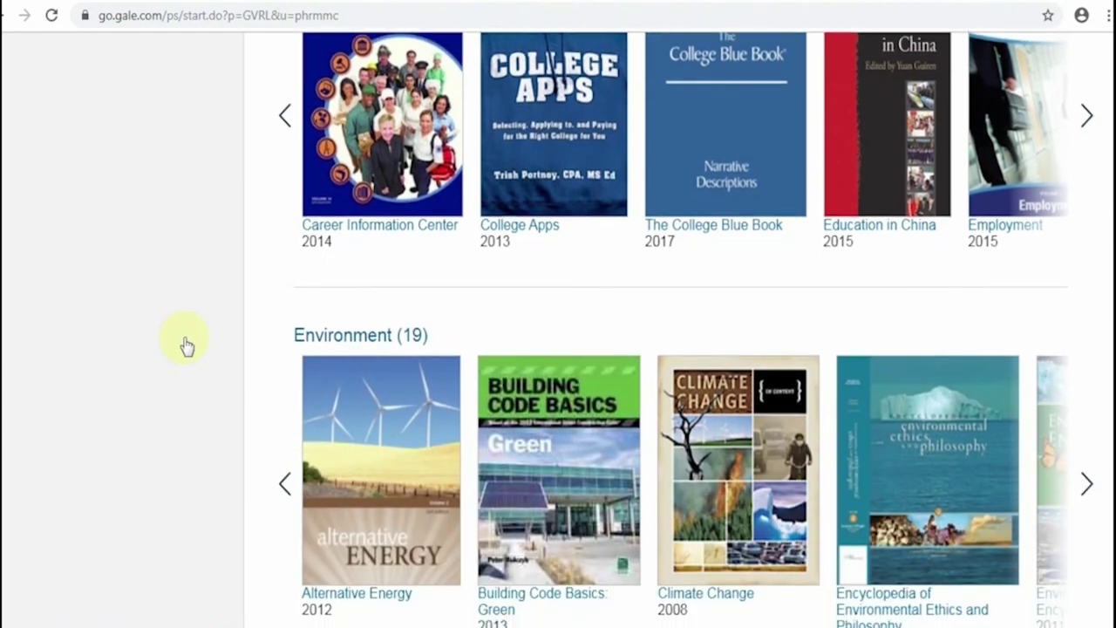
pyautogui.scroll(-2, 185, 346)
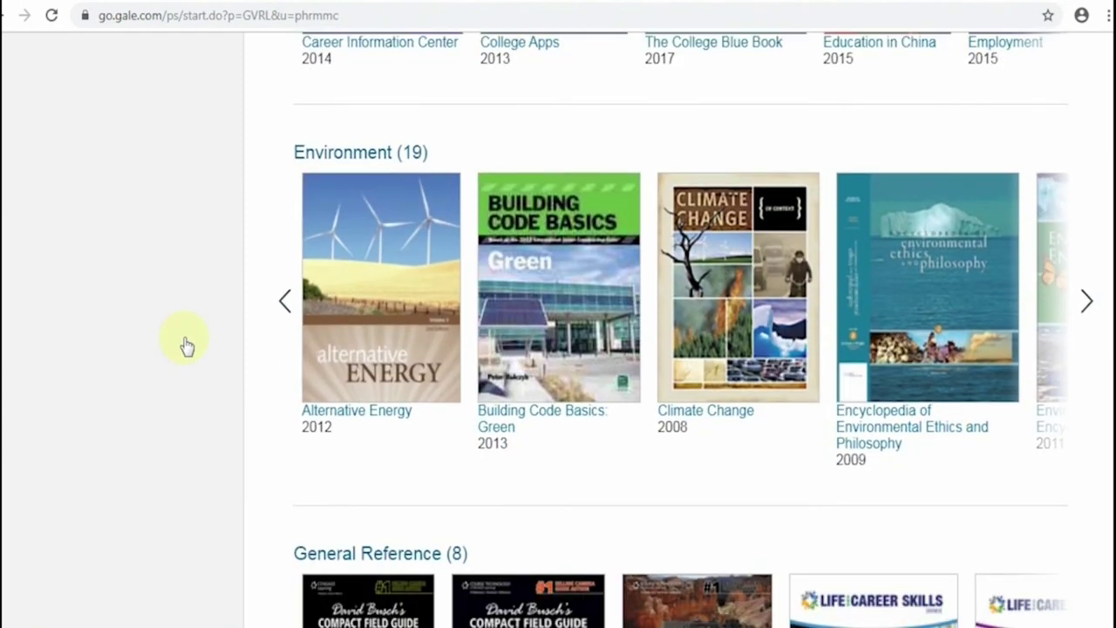
pyautogui.scroll(-1, 186, 346)
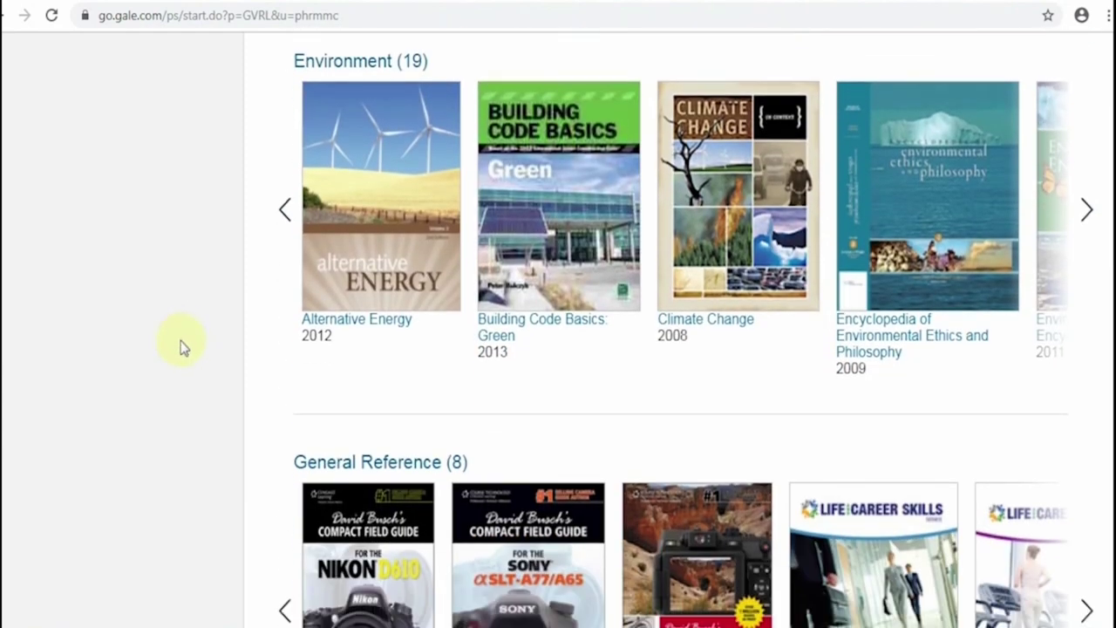
# Step: Open the Building Code Basics: Green title and look over its Table of Contents page
pyautogui.click(501, 320)
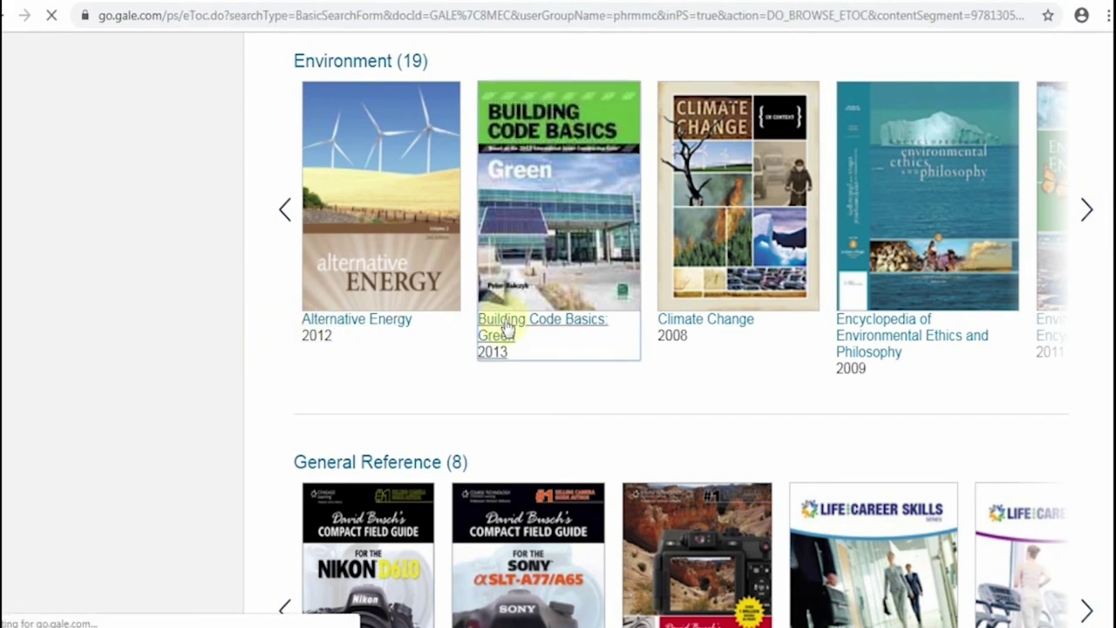
pyautogui.scroll(-4, 484, 321)
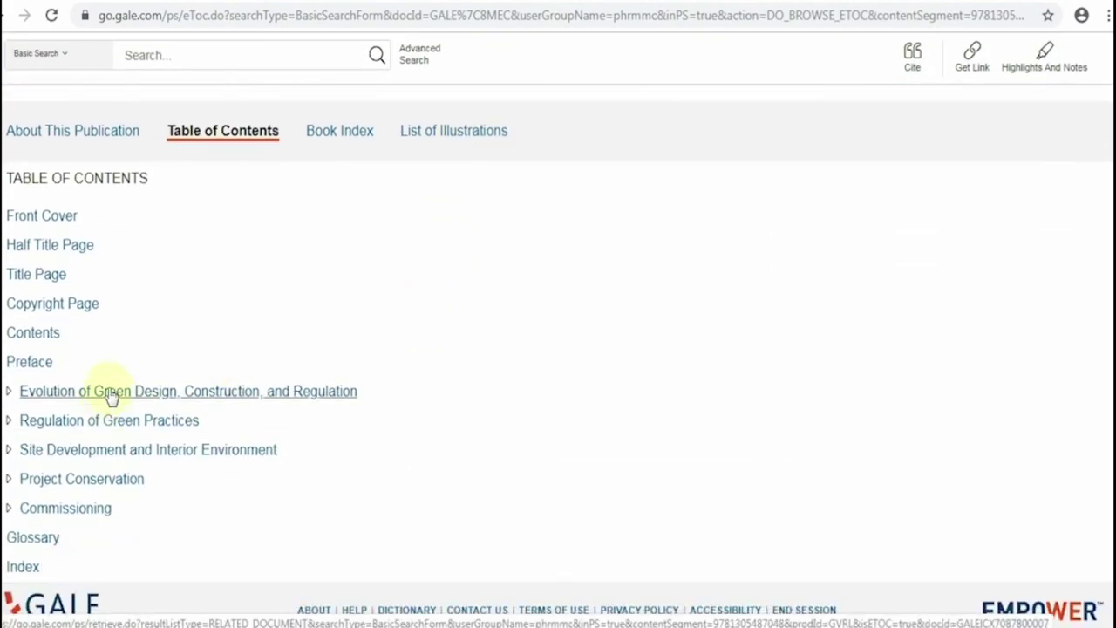
pyautogui.scroll(2, 116, 489)
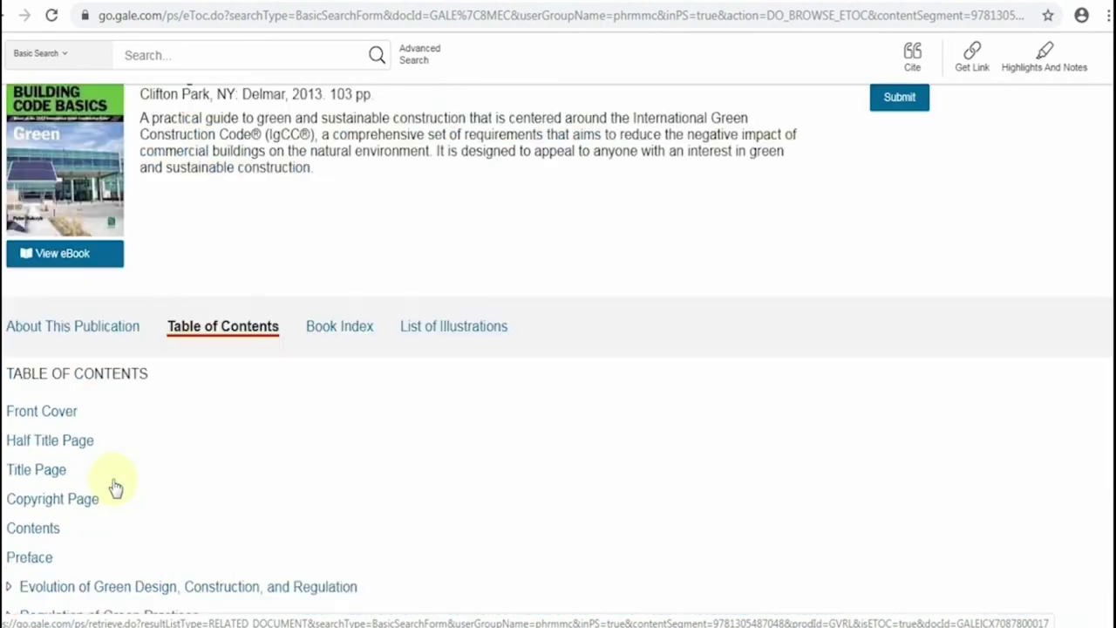
pyautogui.scroll(2, 116, 488)
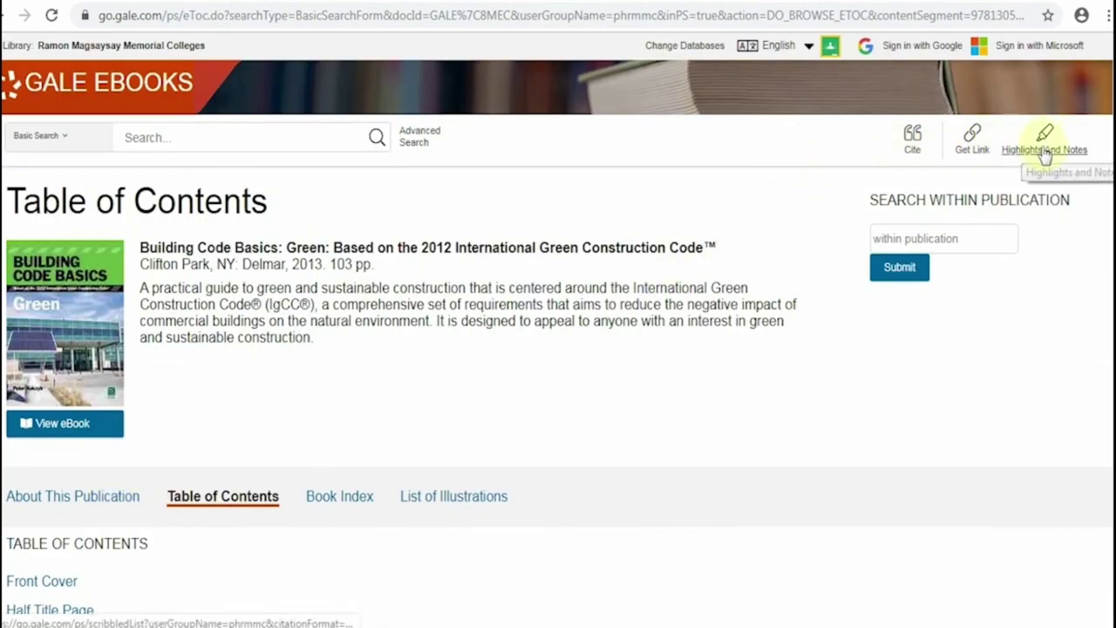
# Step: Read Building Code Basics: Green in the page viewer, reaching page 12 of 105, Part I's opener
pyautogui.click(91, 423)
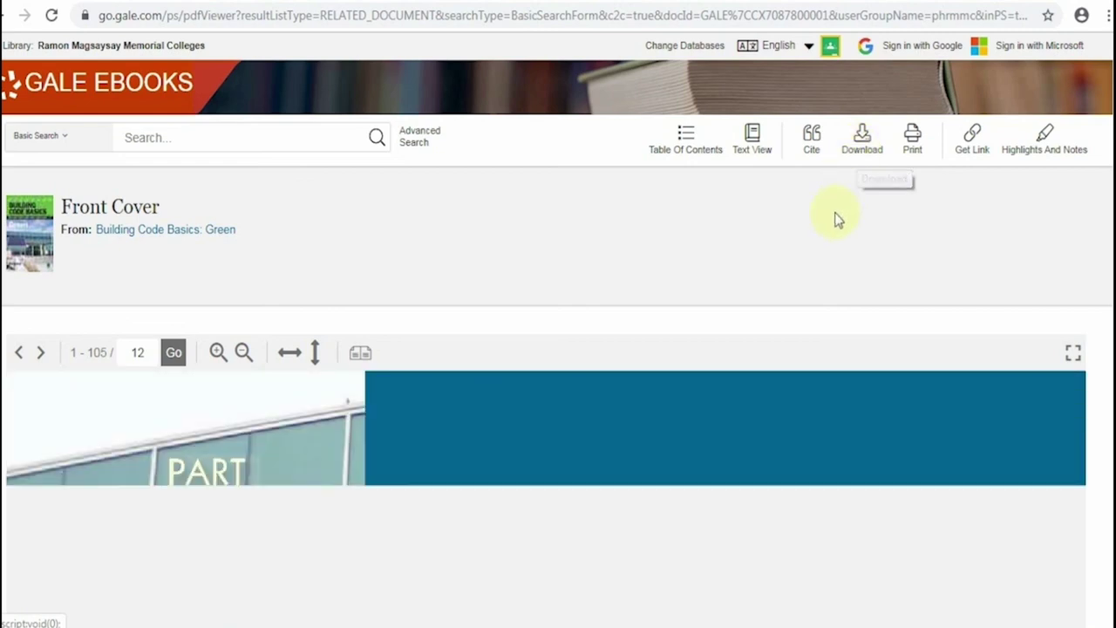
pyautogui.scroll(-2, 834, 219)
pyautogui.scroll(-2, 832, 215)
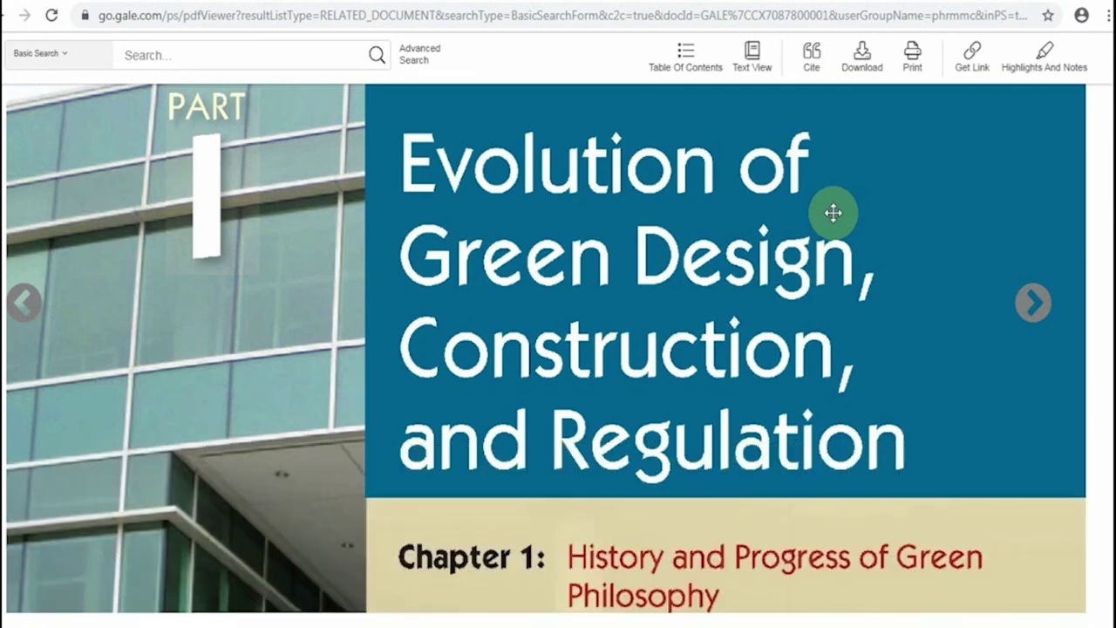
pyautogui.scroll(-1, 833, 212)
pyautogui.scroll(5, 833, 210)
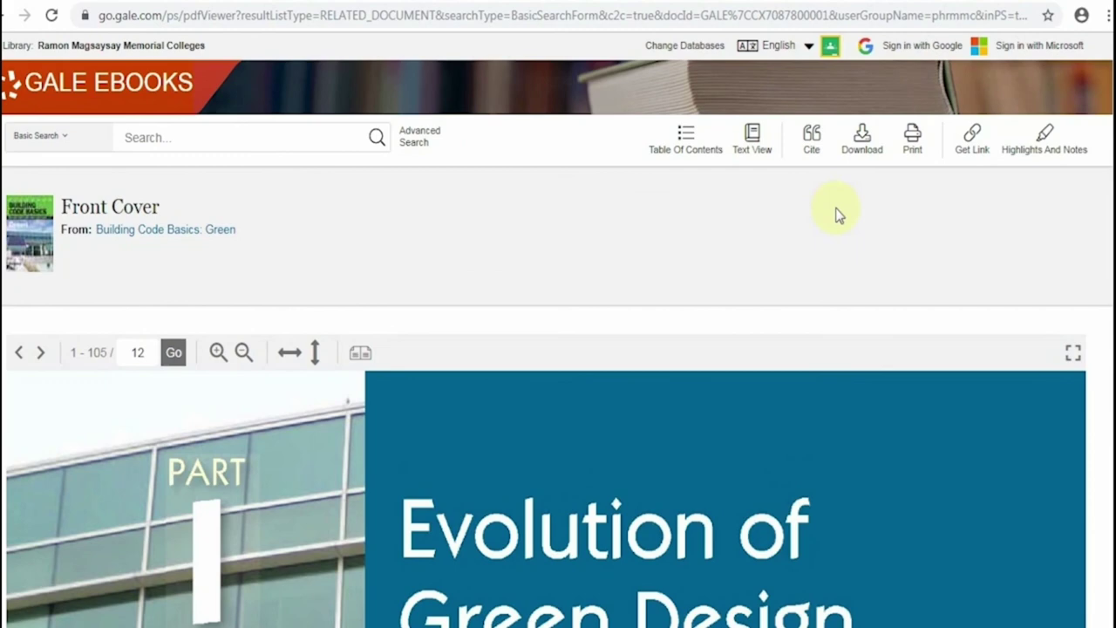
# Step: Return to the library's Gale Databases list via the infotrac address
pyautogui.click(560, 18)
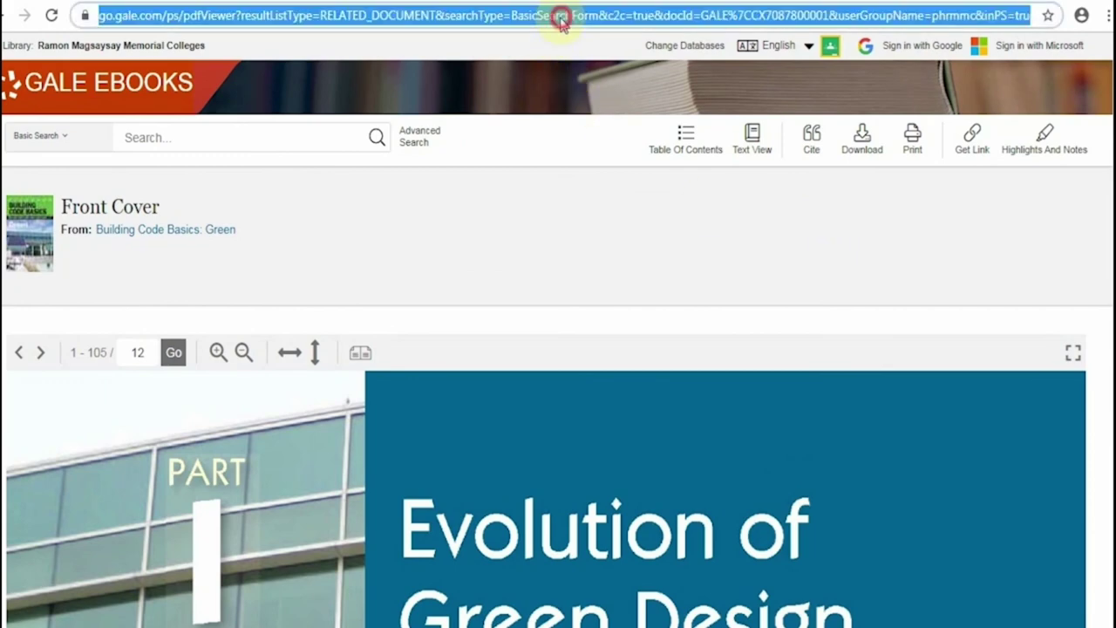
pyautogui.write('inf')
pyautogui.press('Return')
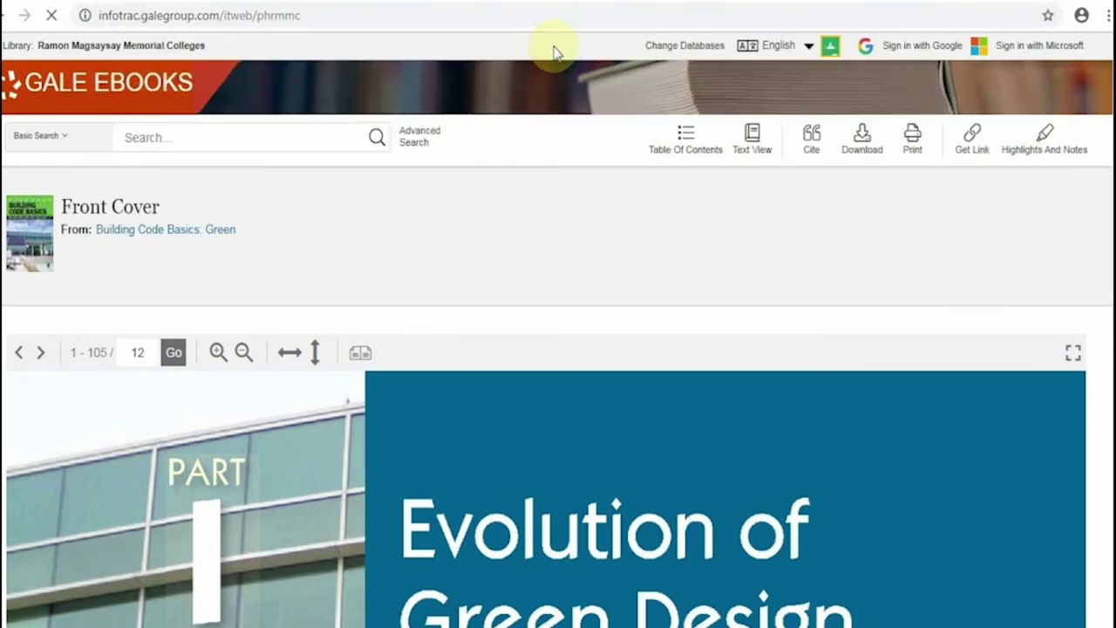